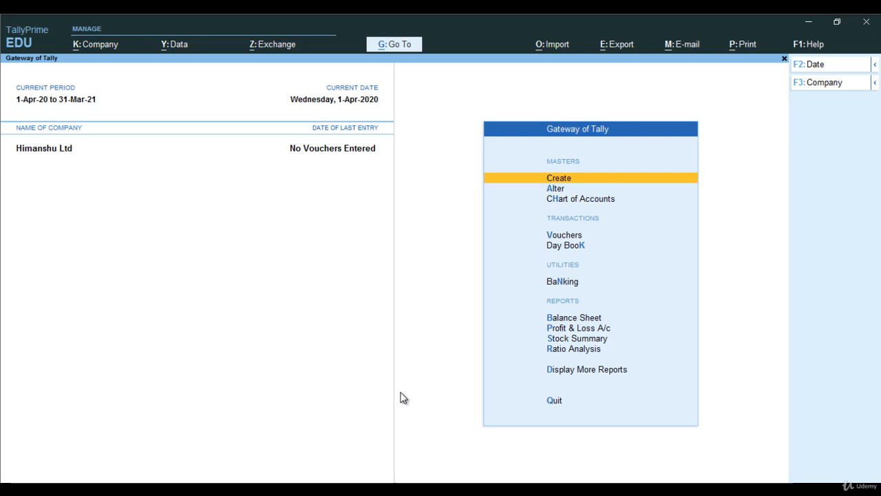
Create a new company named Abc Ledger.
key(F3)
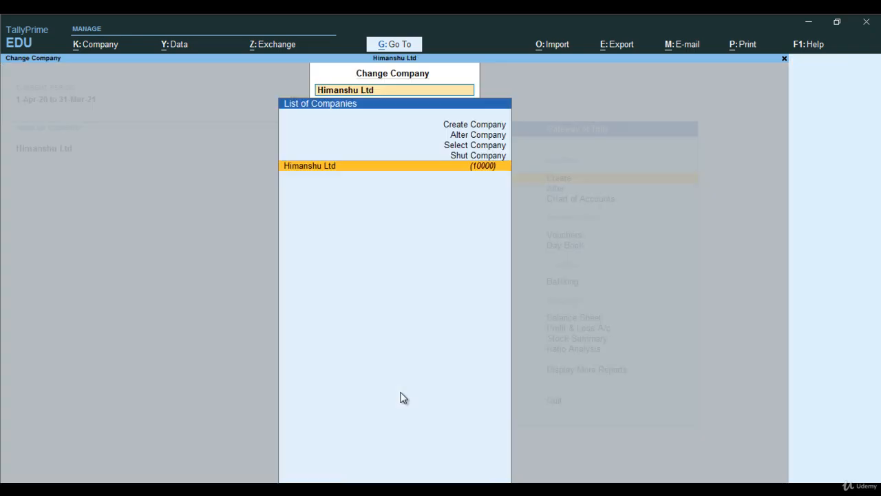
key(Up)
key(Up)
key(Up)
key(Up)
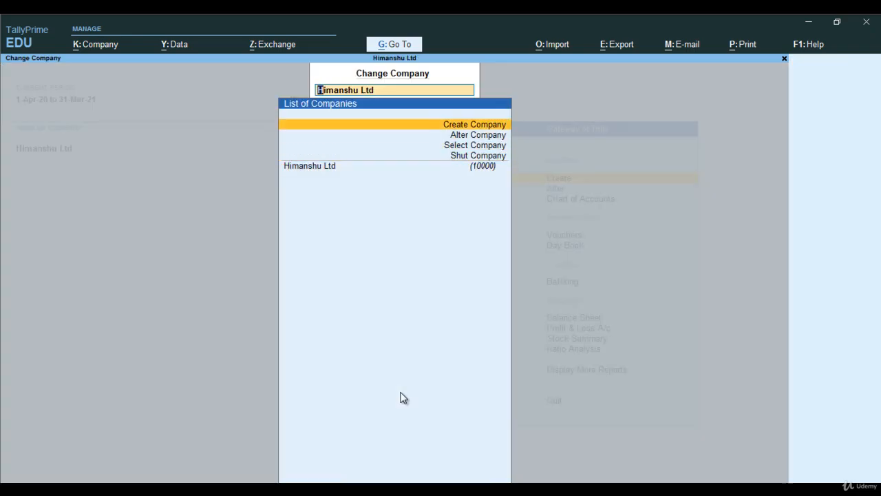
key(Return)
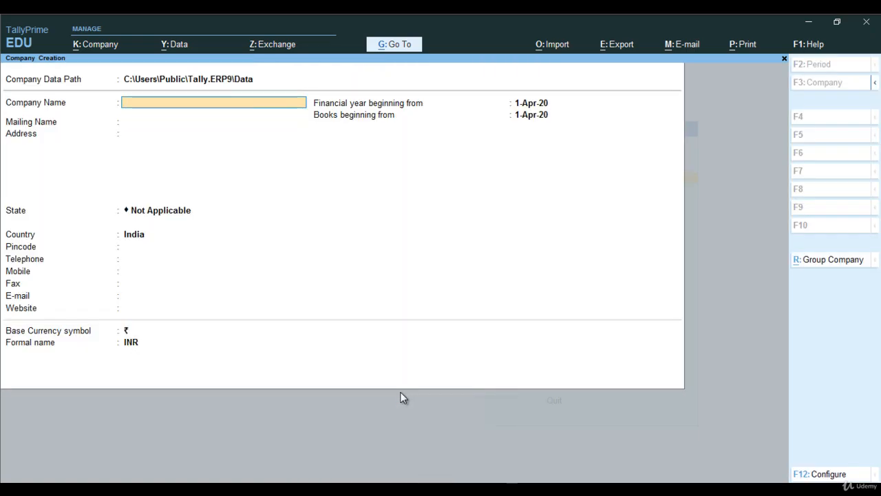
text(Abc Le)
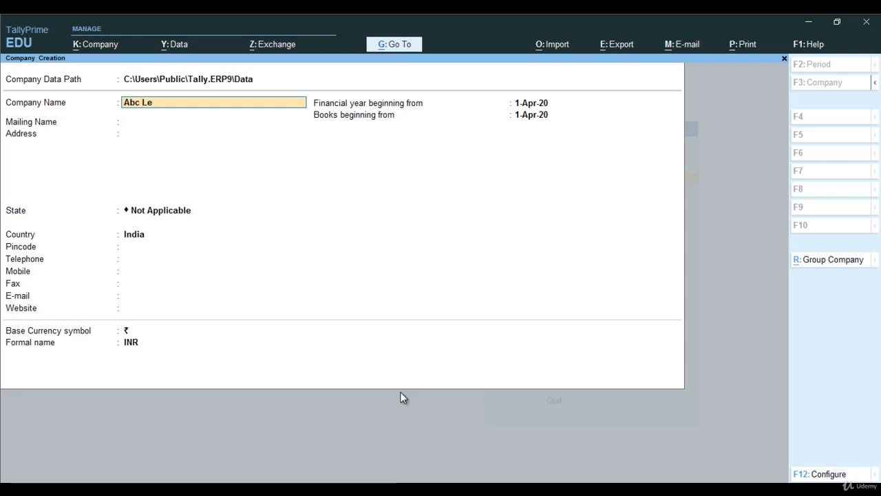
text(dger)
key(Return)
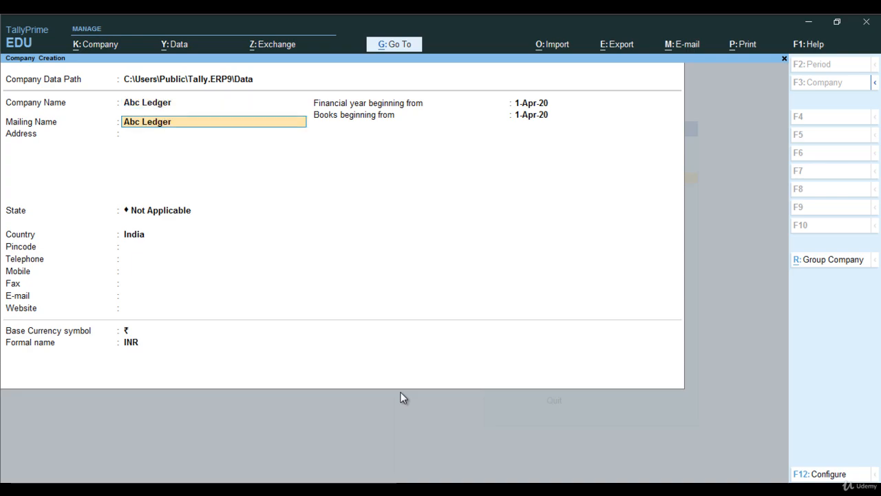
Set the company's state to Uttar Pradesh.
key(Return)
key(Return)
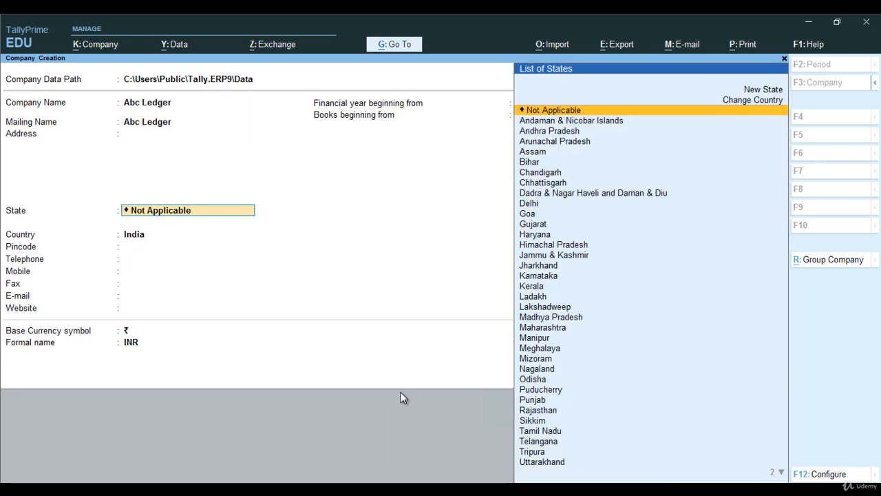
text(U)
key(Down)
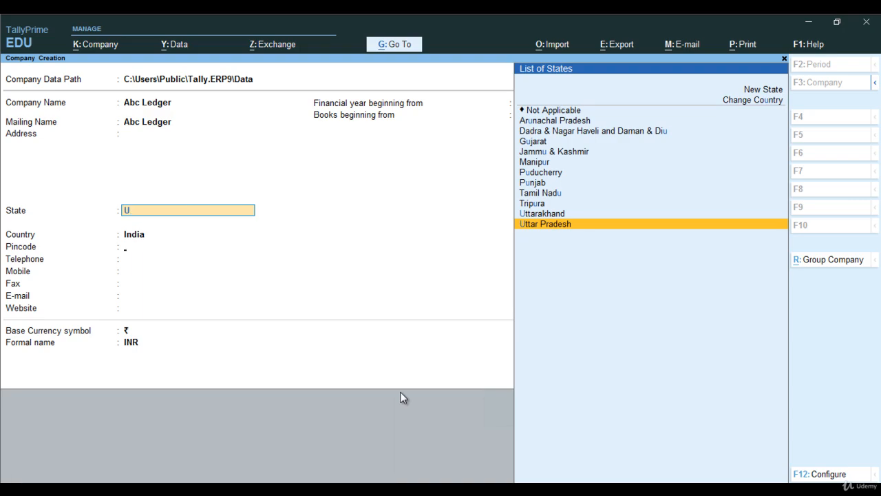
key(Return)
Save the company details and accept the default company features.
key(Return)
key(Return)
key(Return)
key(Return)
key(Return)
key(Return)
key(Return)
key(Return)
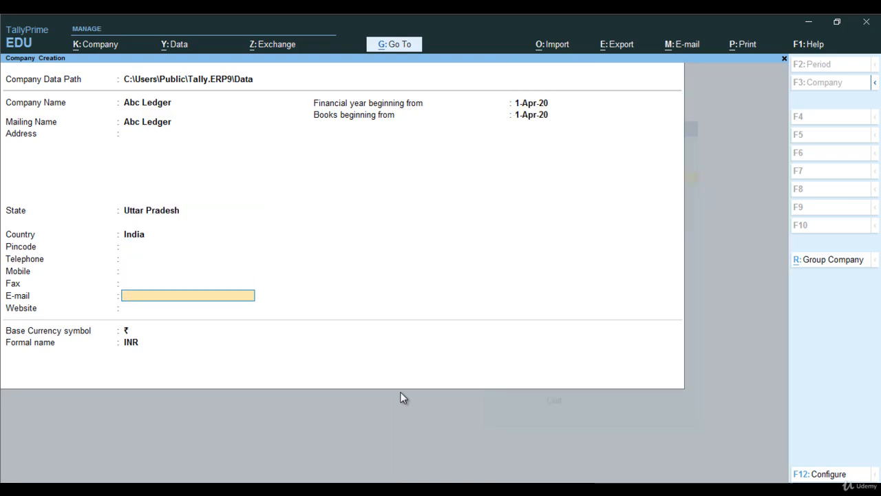
key(Return)
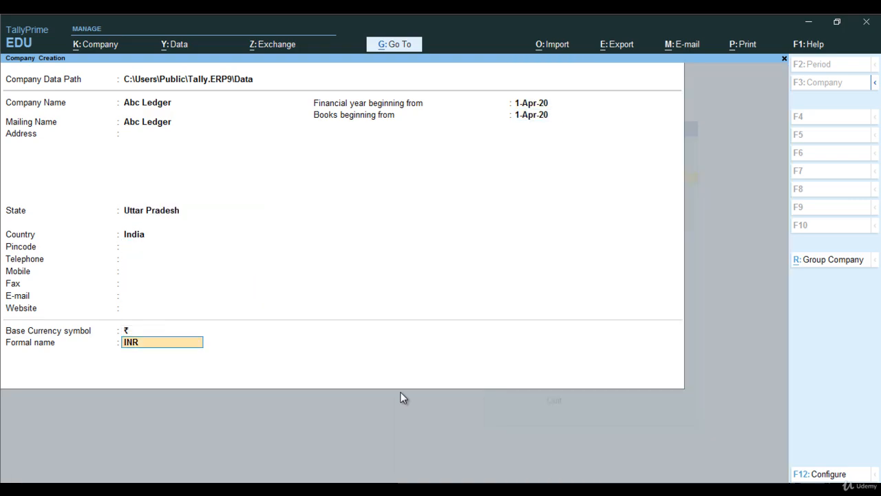
key(Return)
key(Return)
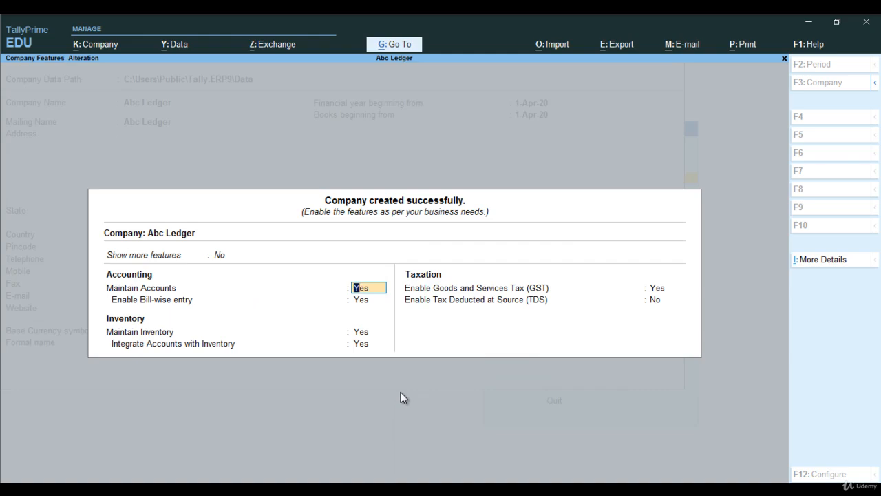
Accept the default GST details with Monthly GSTR1 periodicity and confirm.
key(Return)
key(Return)
key(Return)
key(Return)
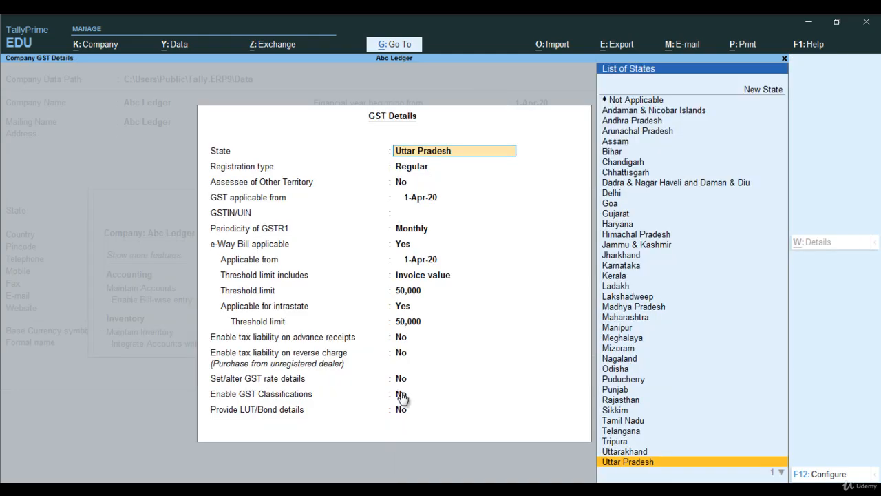
key(Return)
key(Return)
key(Return)
key(Return)
key(Return)
key(Return)
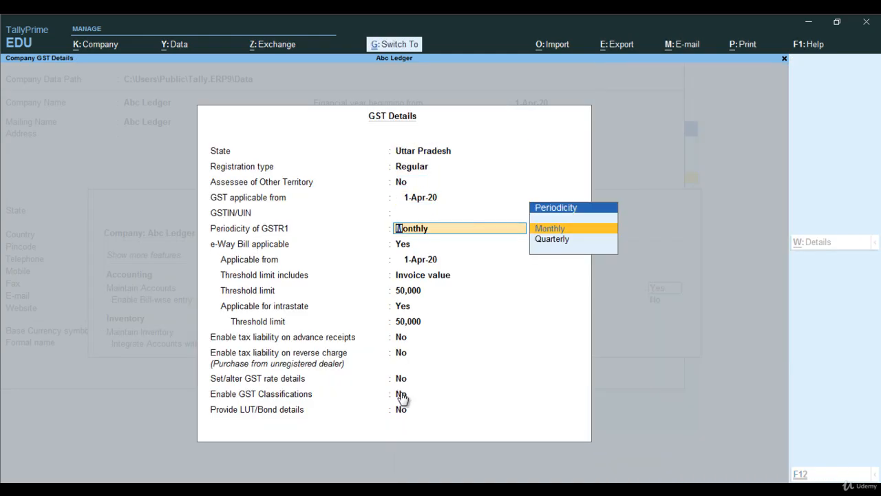
key(ctrl+a)
key(Return)
key(y)
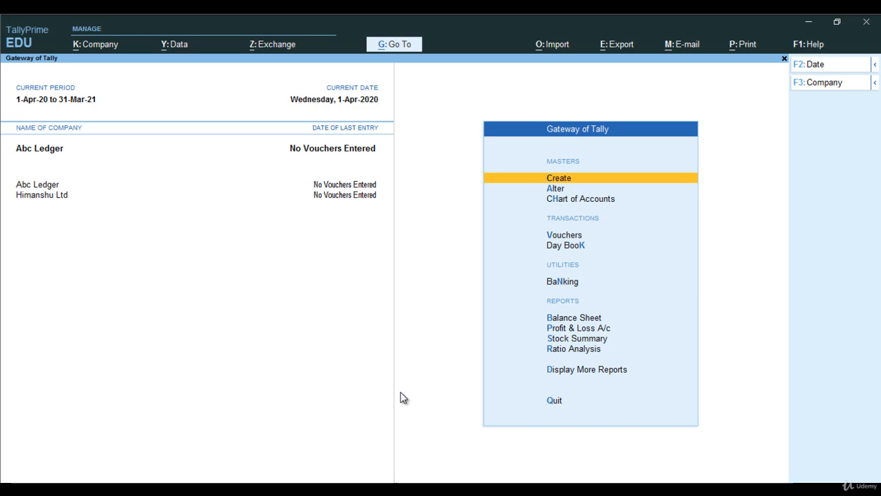
Shut the Himanshu Ltd company, leaving Abc Ledger open.
key(F3)
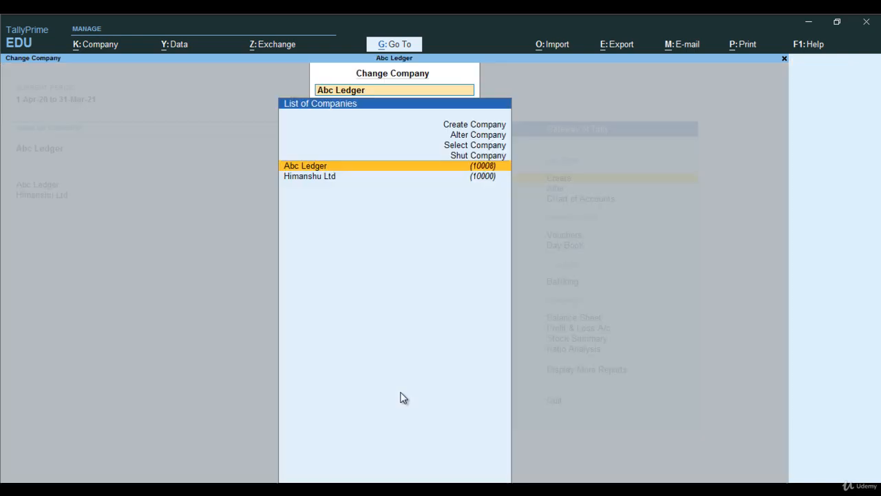
key(Up)
key(Return)
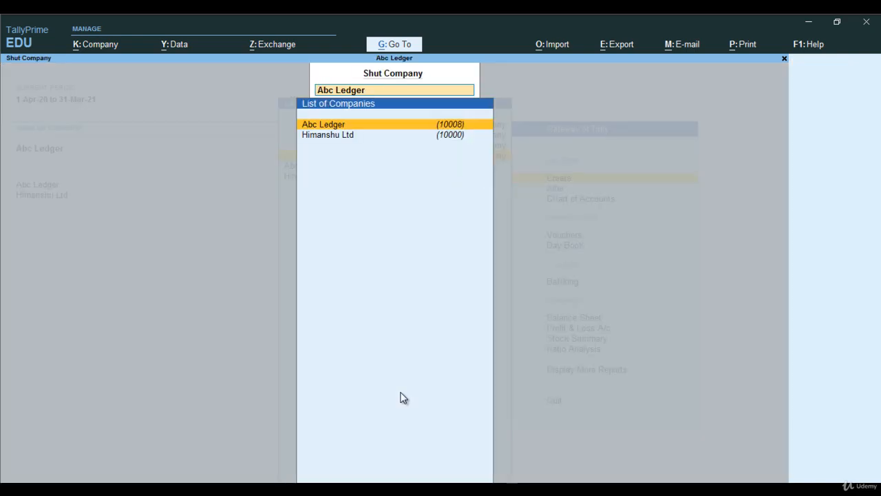
key(Down)
key(Return)
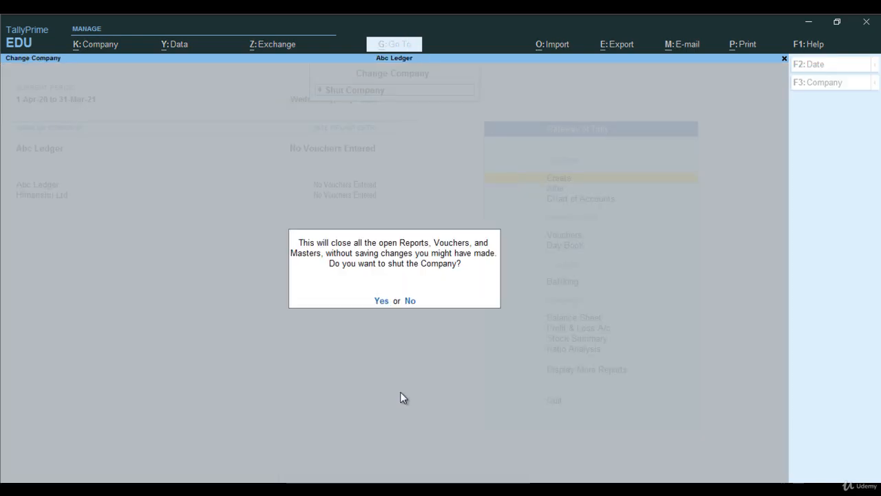
key(Return)
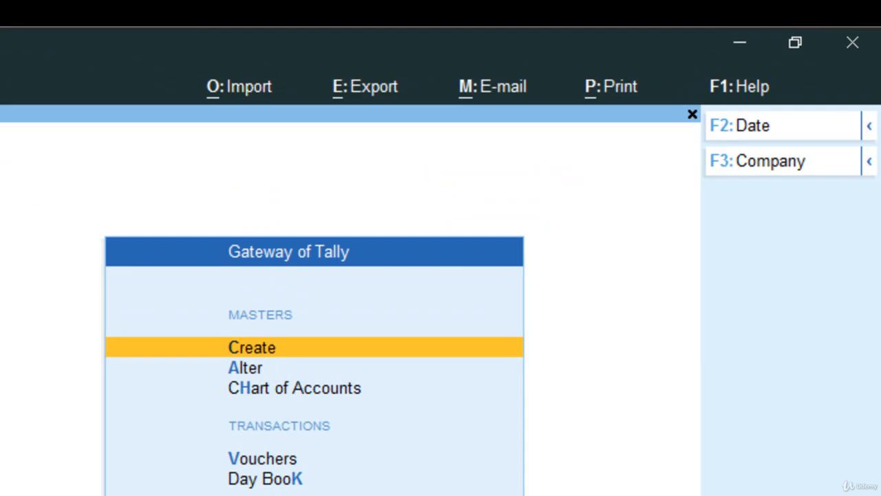
Open ledger creation and name a new ledger Capital.
click(262, 352)
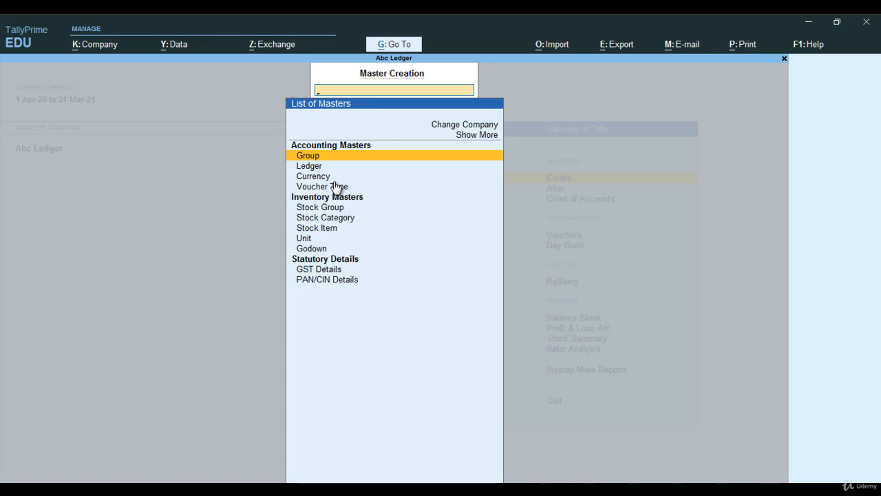
key(Down)
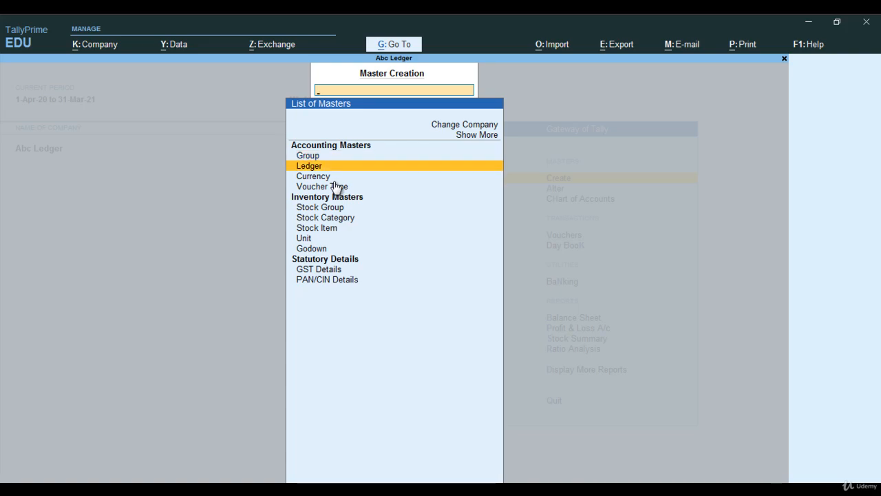
key(Return)
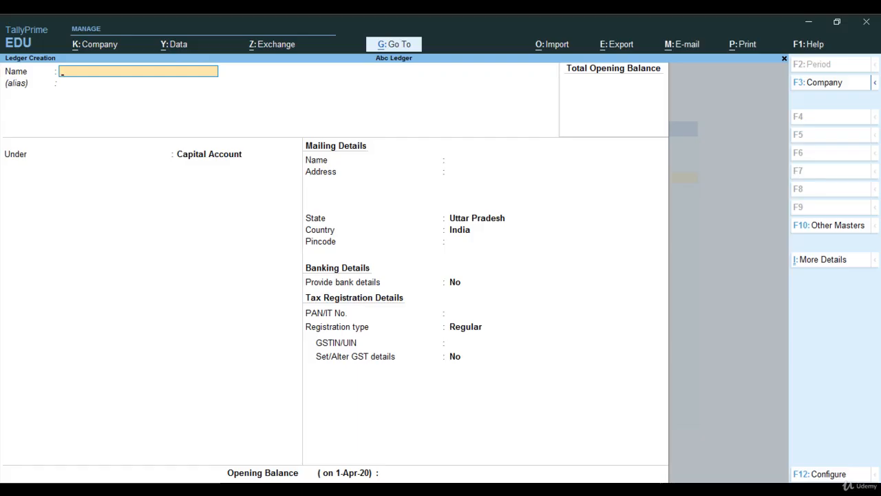
text(Capital)
key(Return)
key(Return)
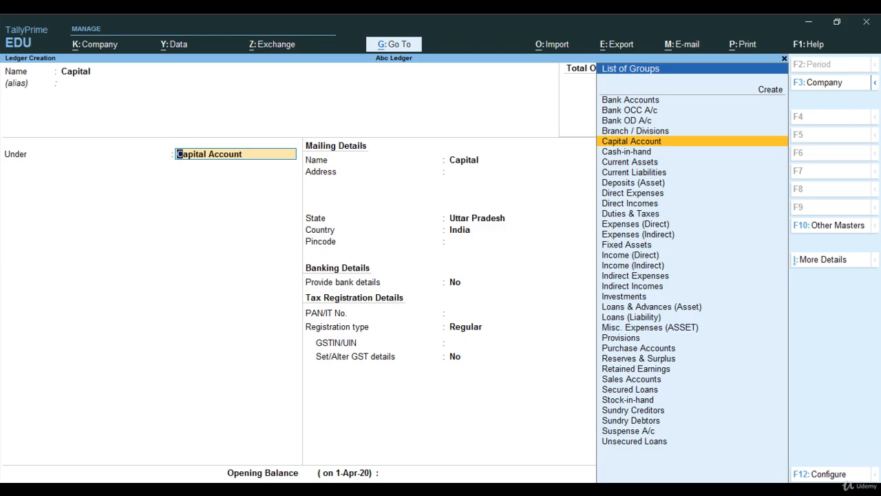
Keep the Capital Account group and default details, entering an opening balance of 200000.
key(Return)
key(Return)
key(Return)
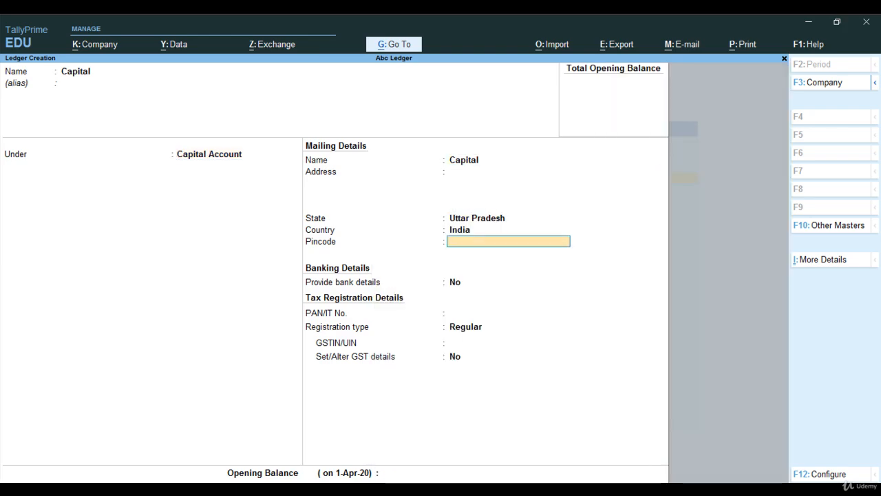
key(Return)
key(Return)
key(Return)
key(Return)
key(Return)
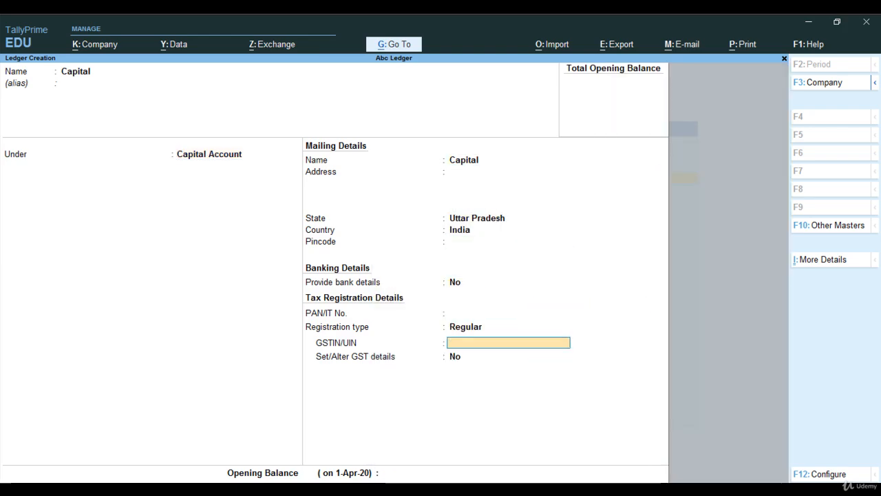
key(Return)
key(Return)
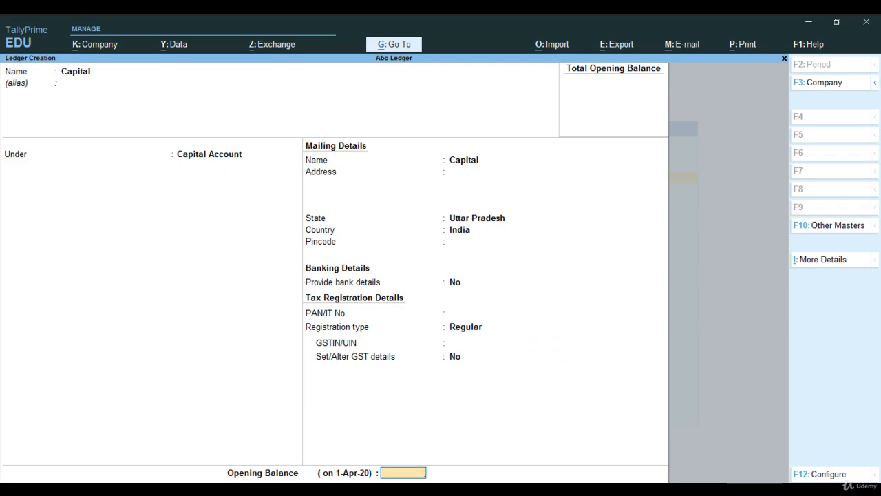
text(200000)
key(Return)
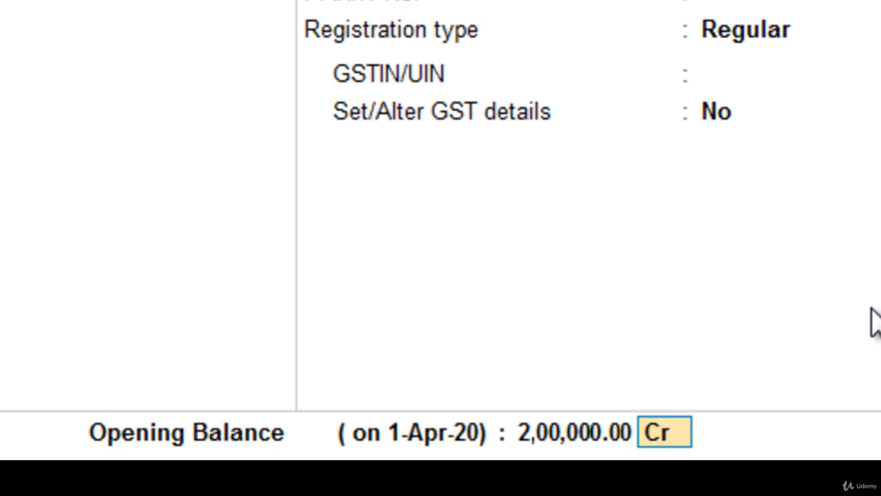
Set the opening balance to credit and save the Capital ledger.
text(d)
key(Return)
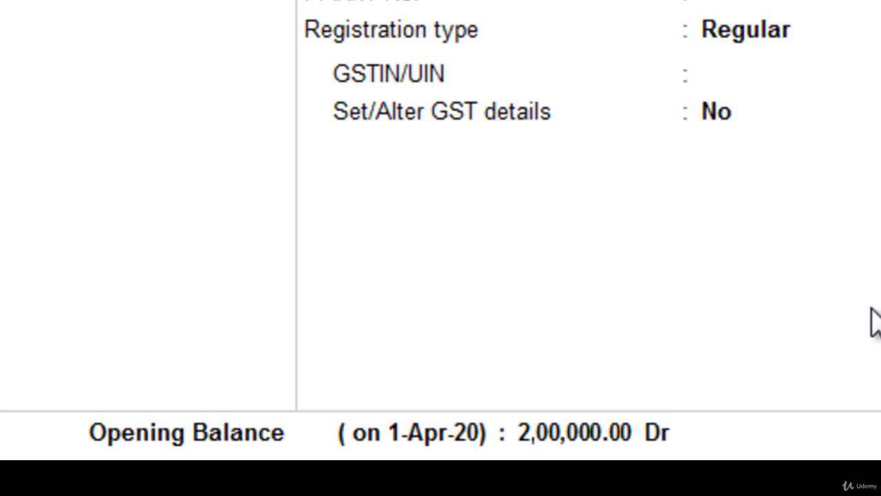
key(BackSpace)
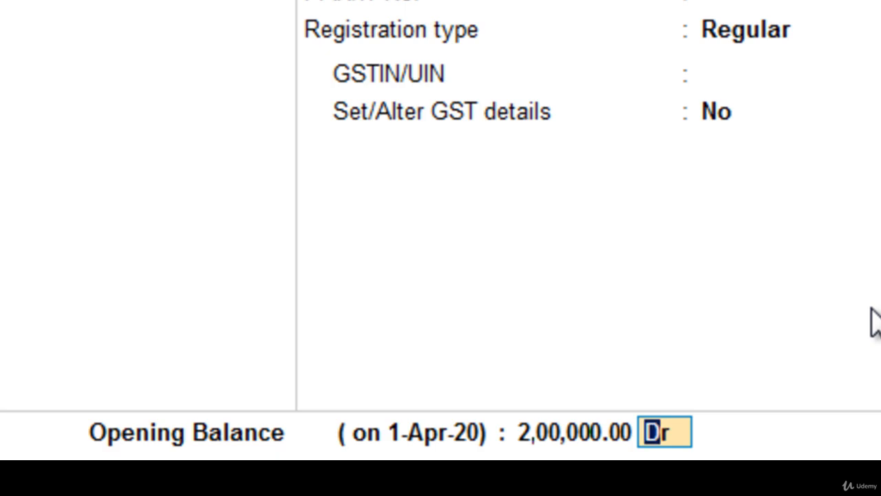
text(c)
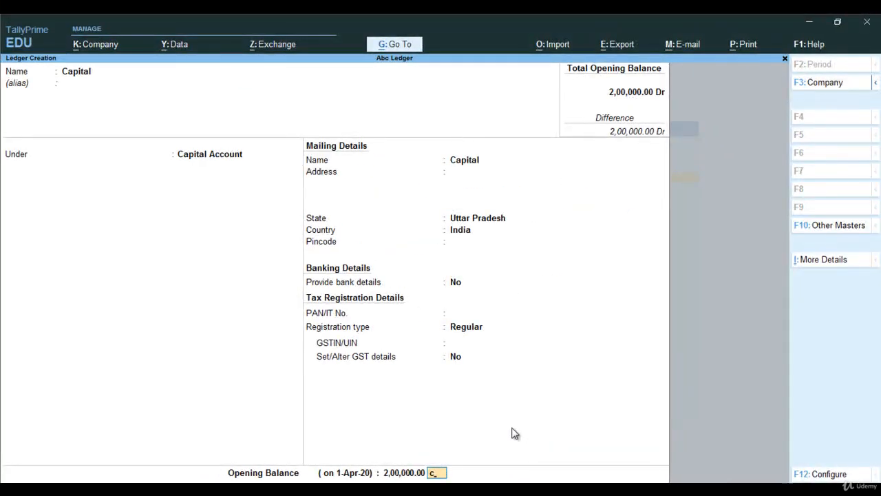
key(Return)
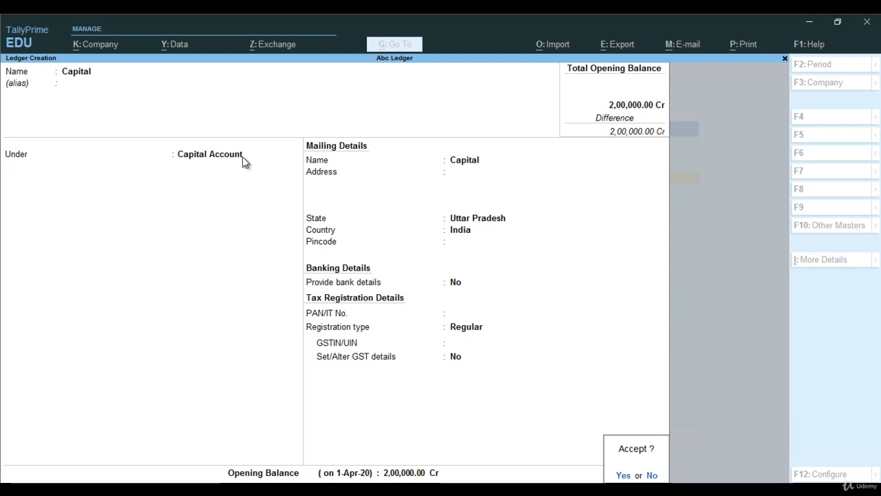
key(y)
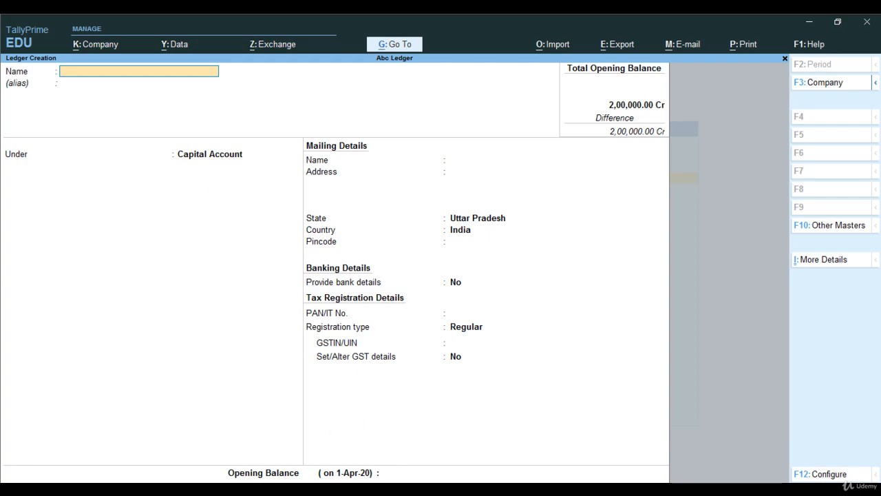
Try to name the next ledger Cash from the reference table, clearing the name again.
key(alt+Tab)
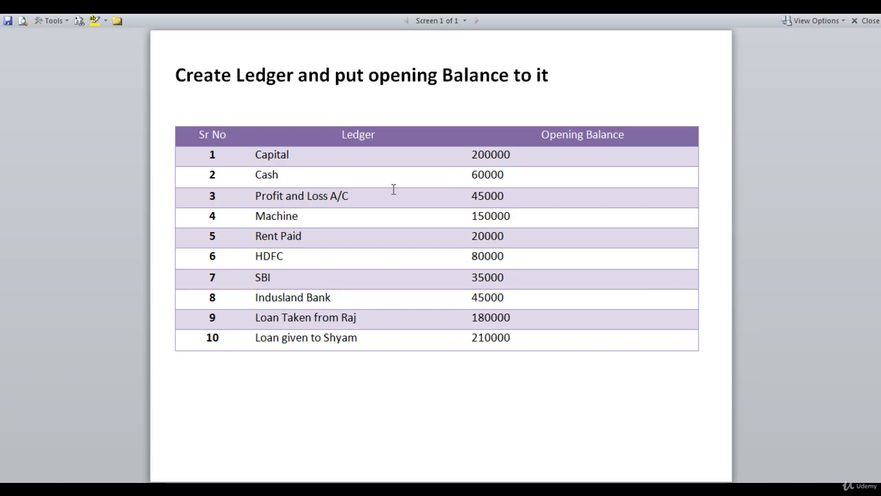
key(alt+Tab)
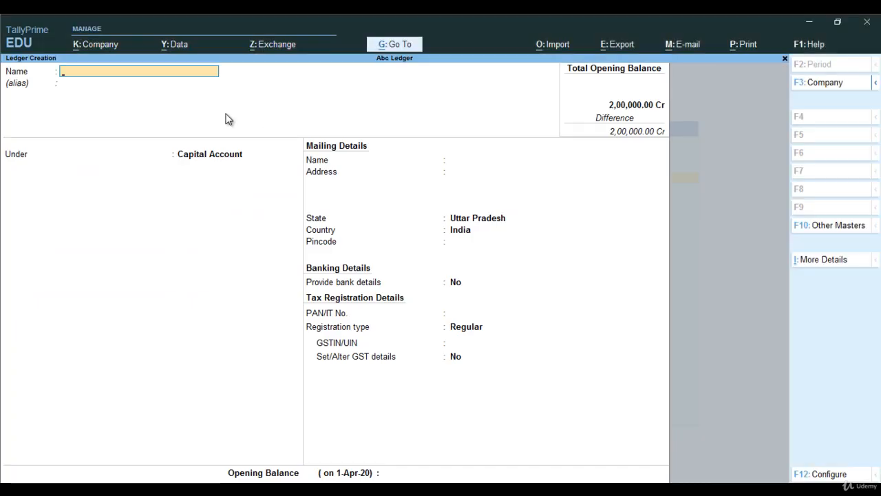
text(Cash)
key(Return)
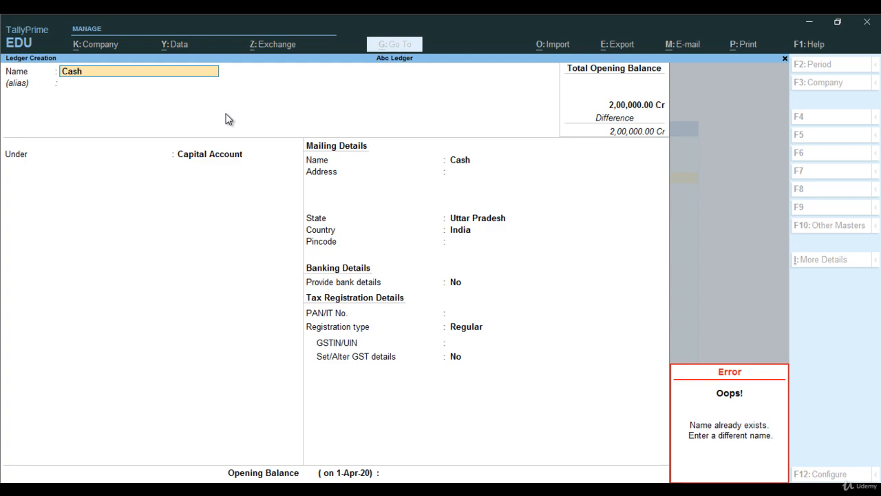
key(Escape)
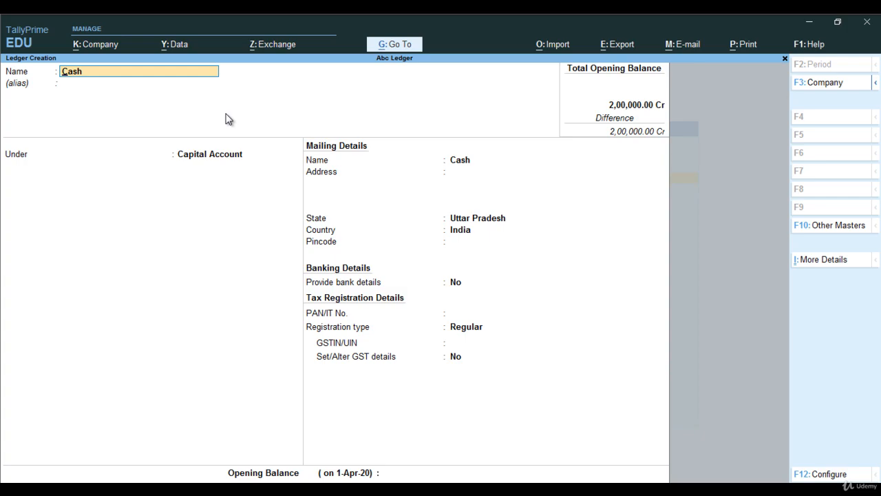
key(BackSpace)
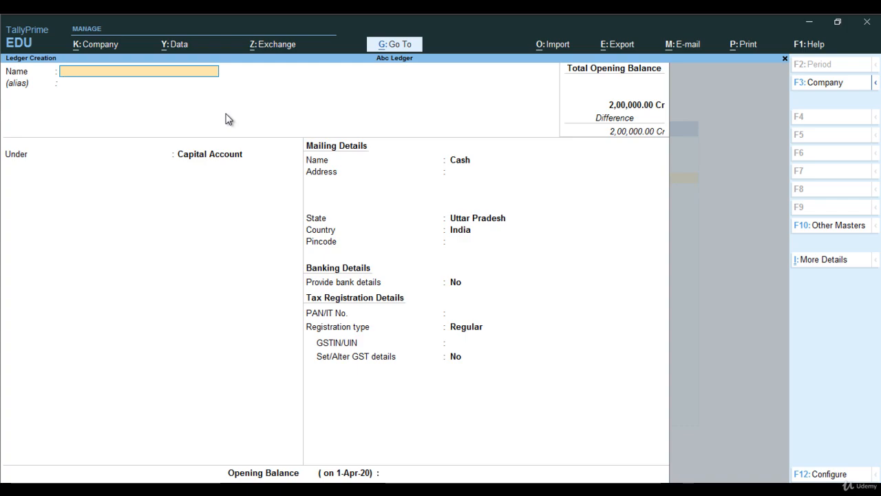
Quit the unfinished ledger creation and return to the Gateway of Tally.
key(Escape)
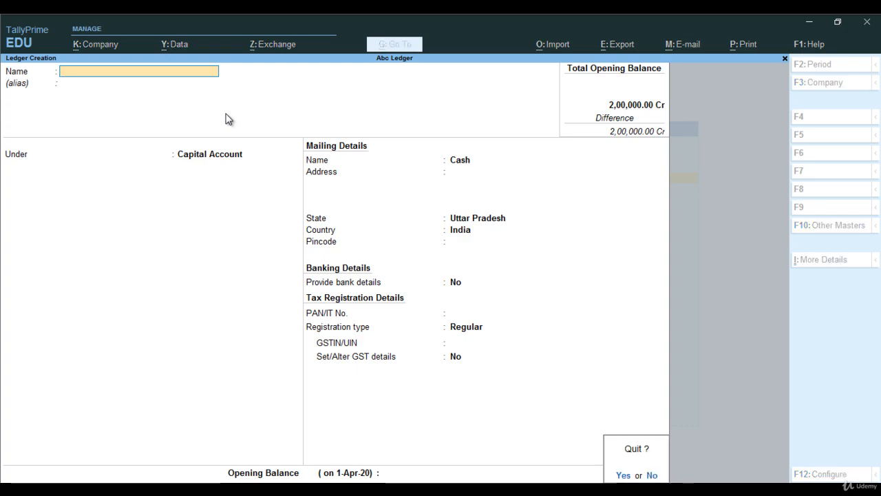
key(y)
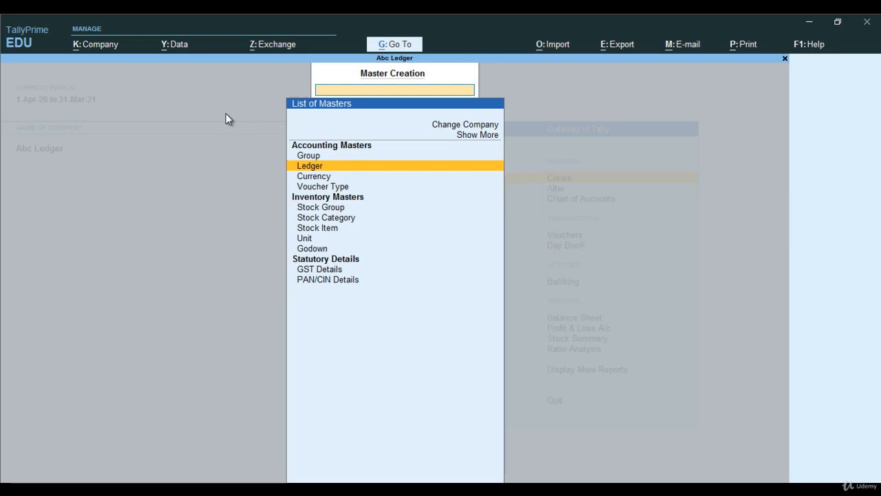
key(Escape)
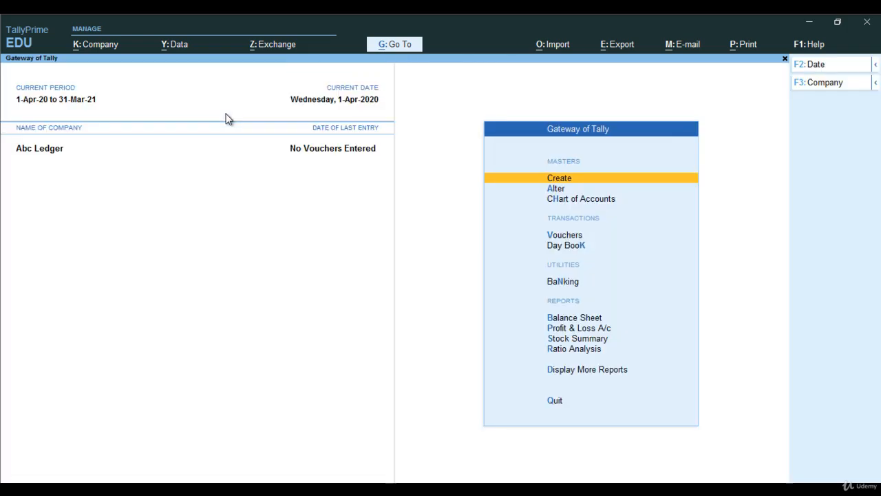
Open the existing Cash ledger for alteration, keeping its Cash-in-hand group, and move to its opening balance.
key(Down)
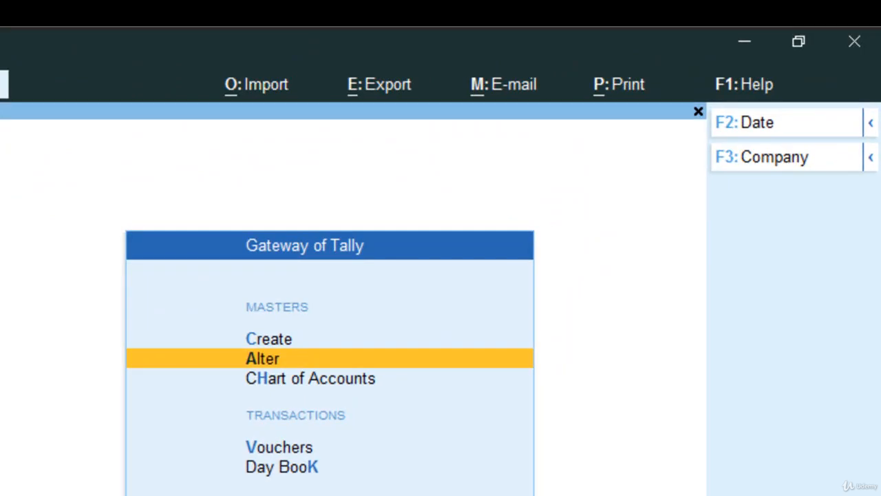
key(Return)
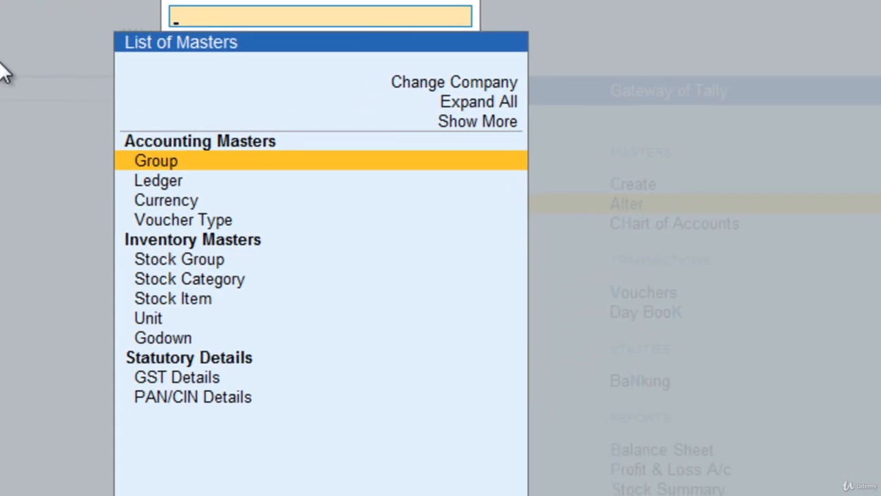
key(Down)
key(Return)
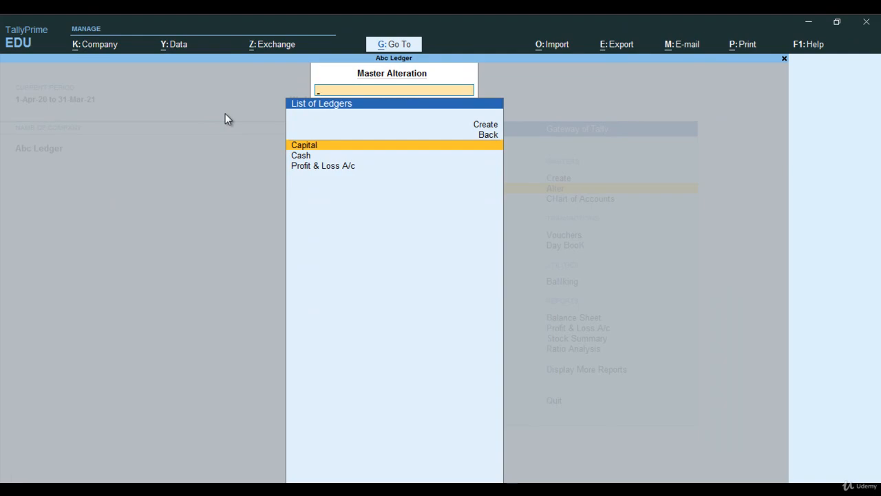
key(Down)
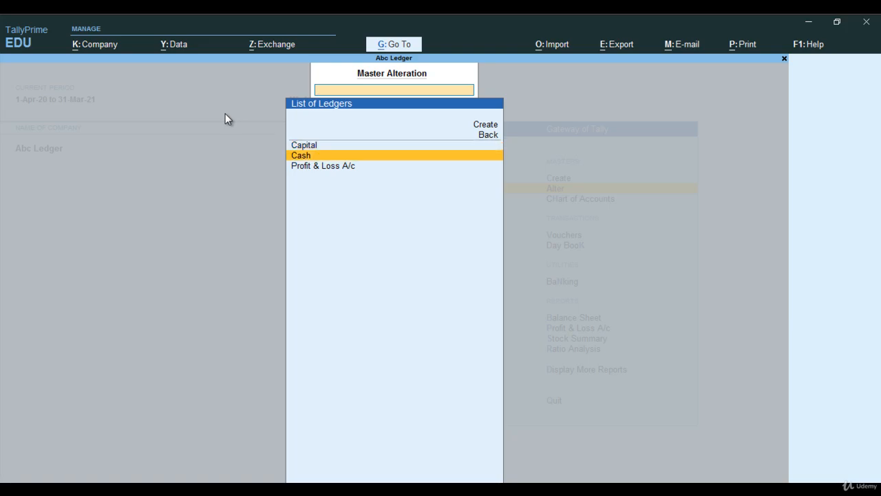
key(Return)
key(Return)
key(Return)
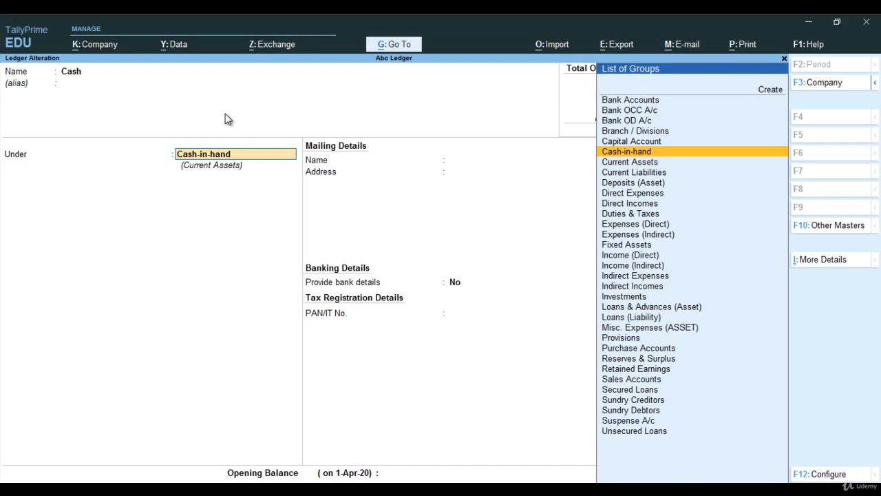
key(Return)
key(Return)
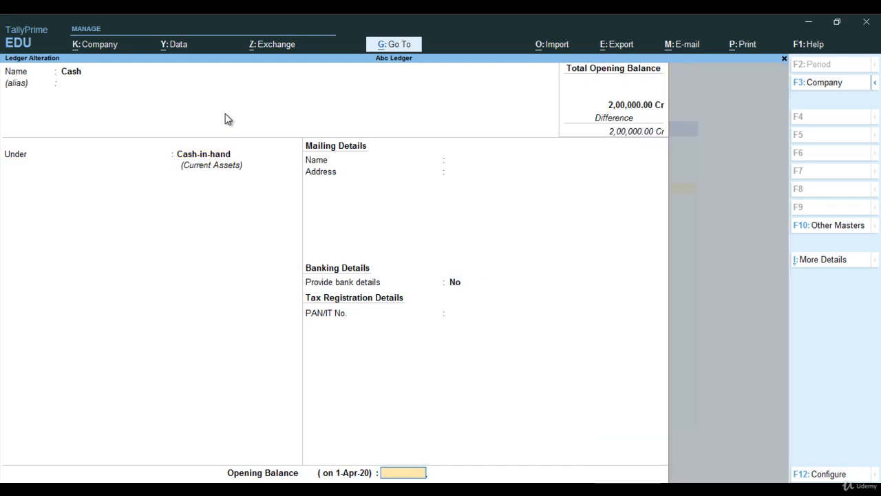
Check the reference table, then give the Cash ledger an opening balance of 60,000 Dr and accept it.
key(alt+Tab)
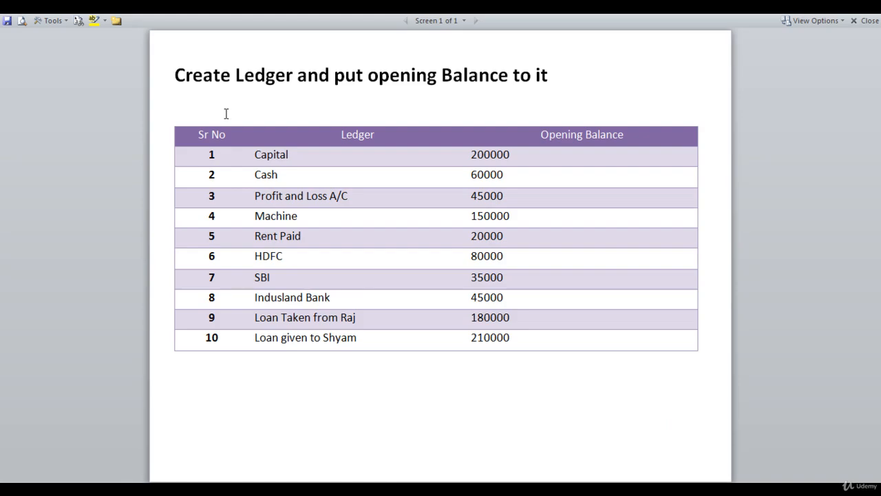
key(alt+Tab)
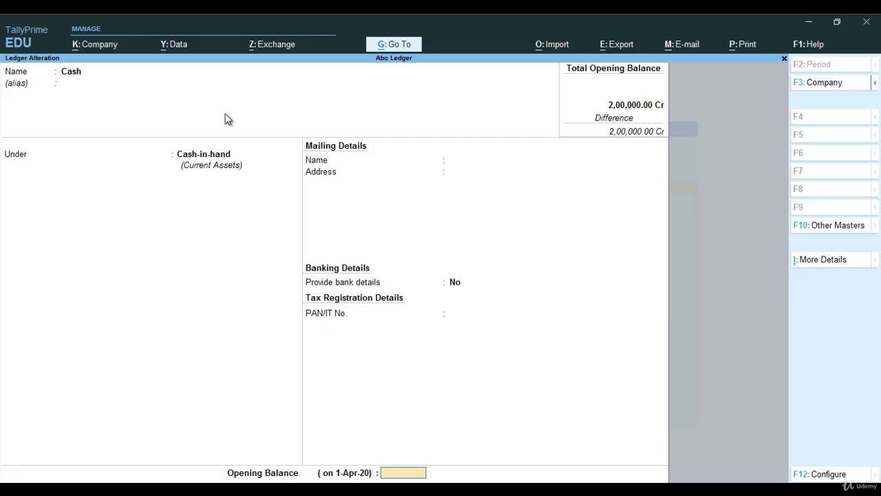
text(60,0)
text(0000)
key(Return)
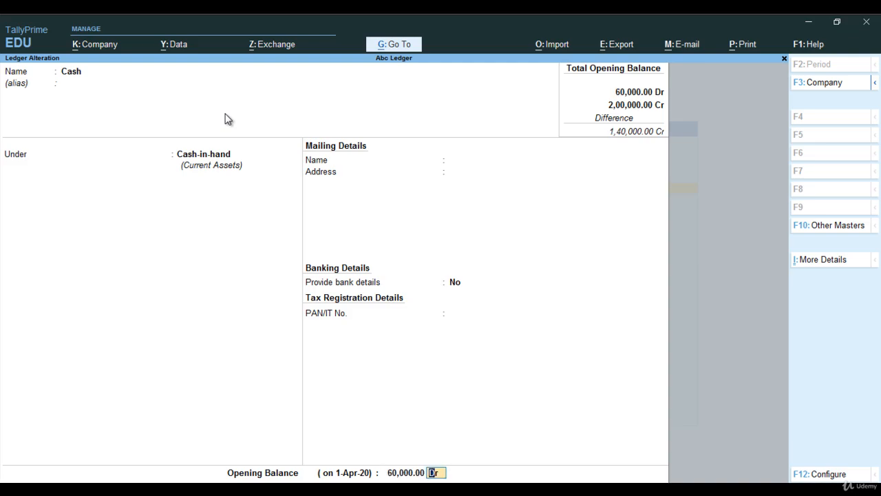
key(Return)
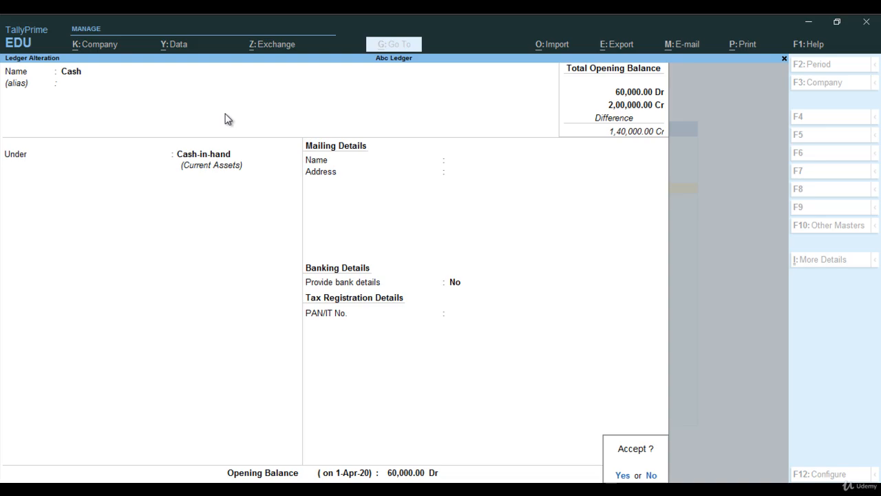
key(Return)
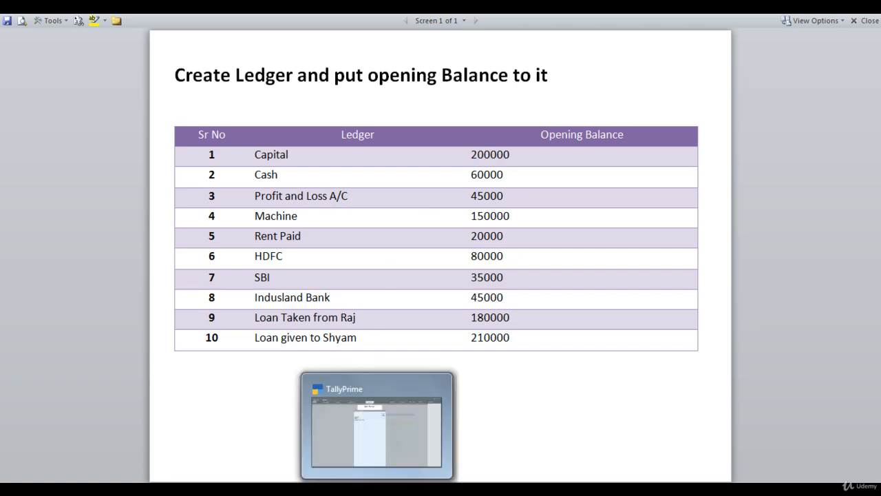
Alter the Profit & Loss A/c ledger, giving it an opening balance of 45000 Cr and accepting it.
click(377, 491)
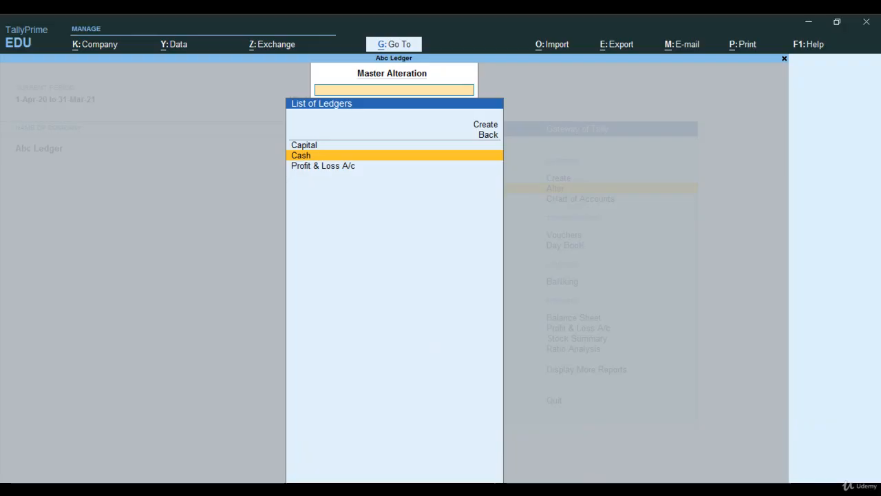
click(332, 169)
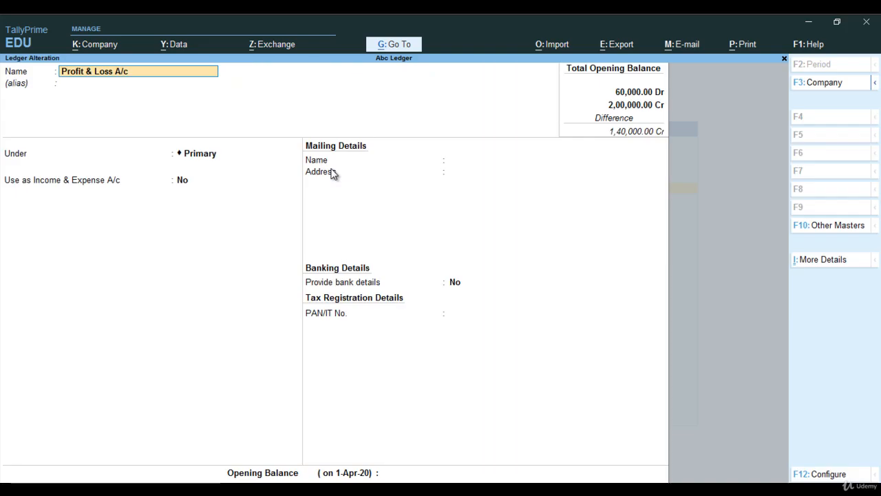
key(Return)
key(Return)
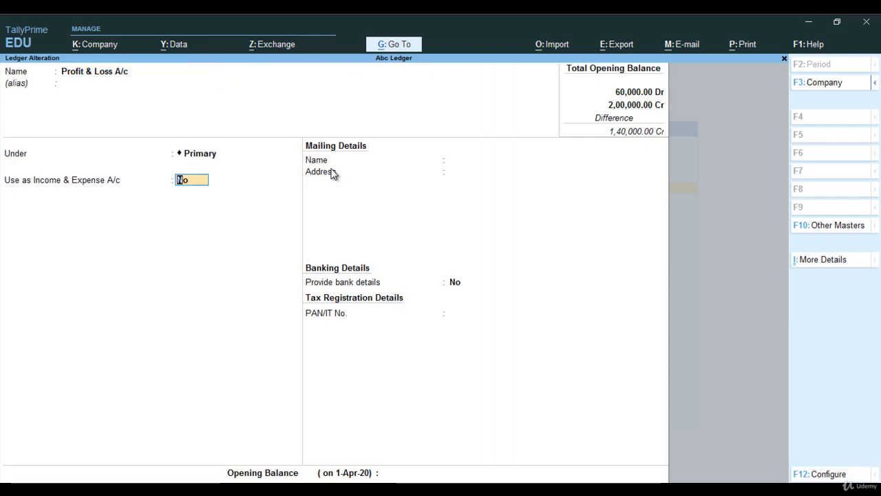
key(Return)
key(Return)
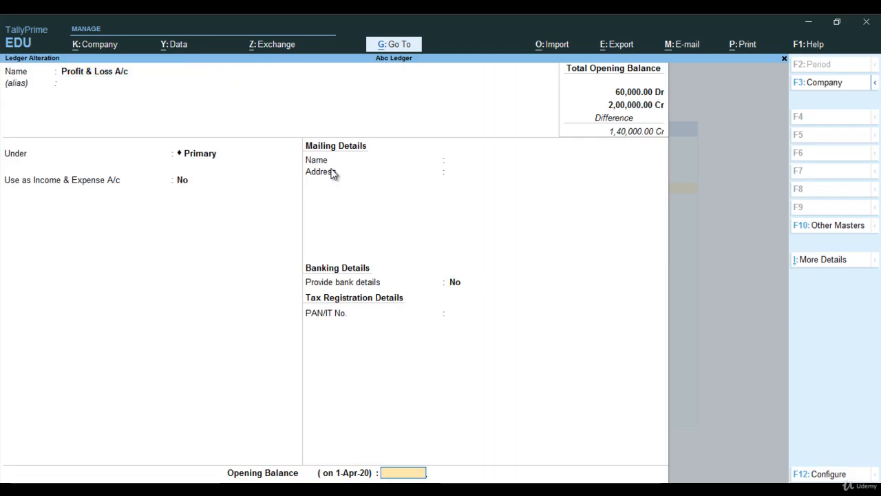
text(45000)
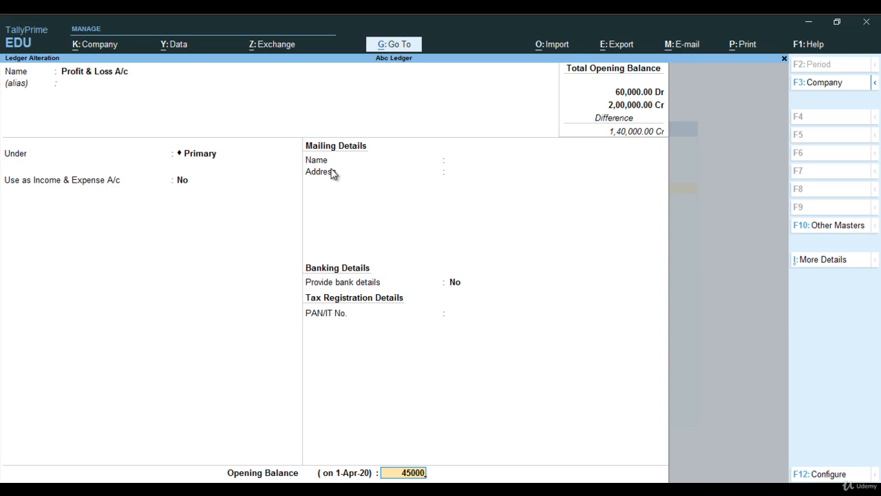
key(Return)
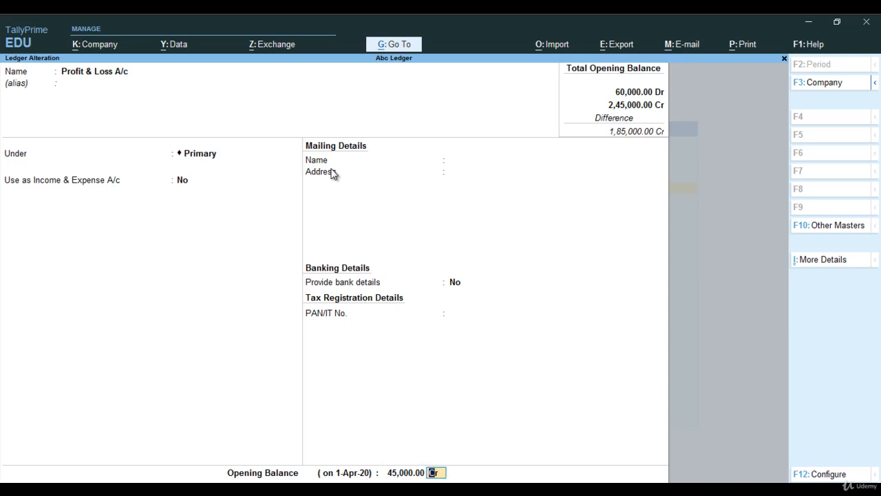
key(Return)
key(Return)
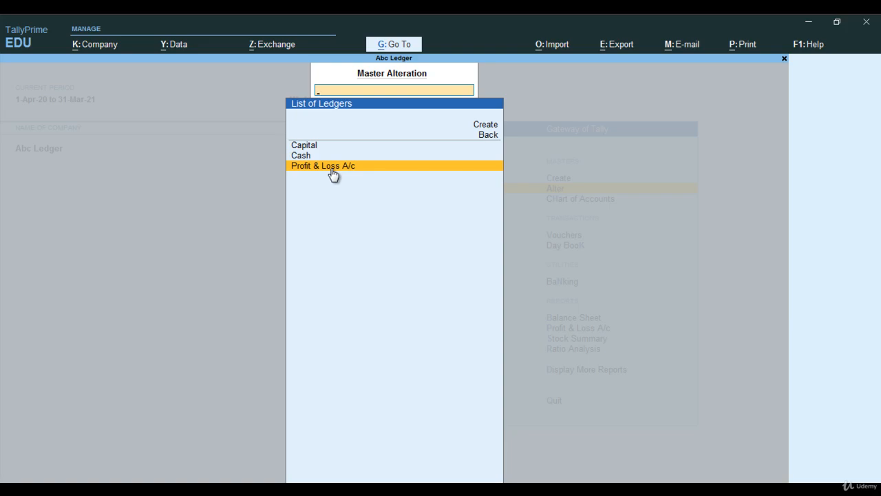
Leave ledger alteration and open ledger creation from the Gateway of Tally.
key(Escape)
key(Escape)
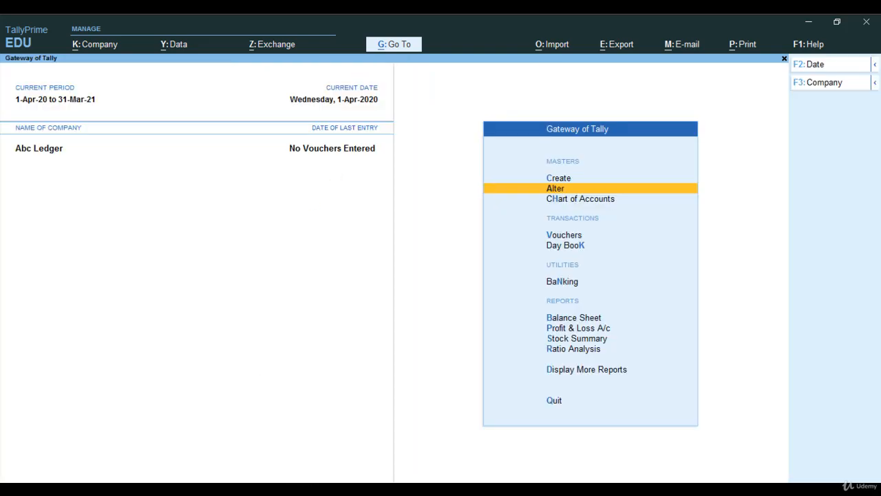
click(301, 487)
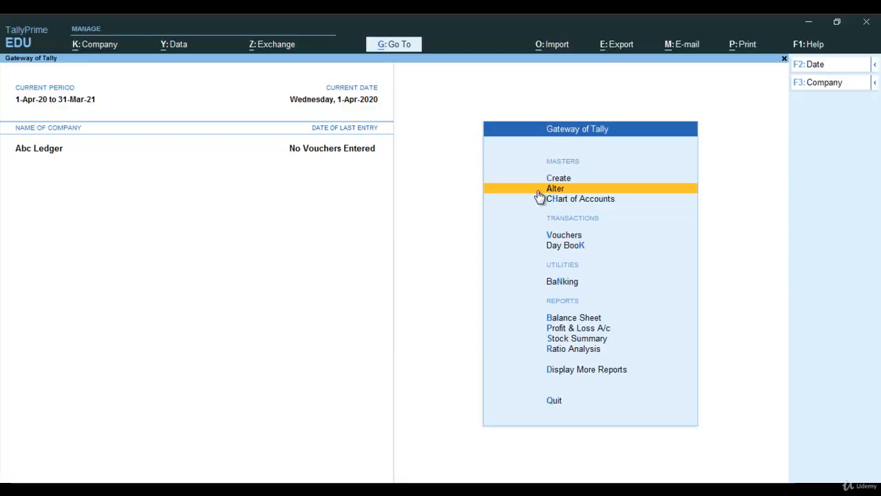
key(Up)
key(Return)
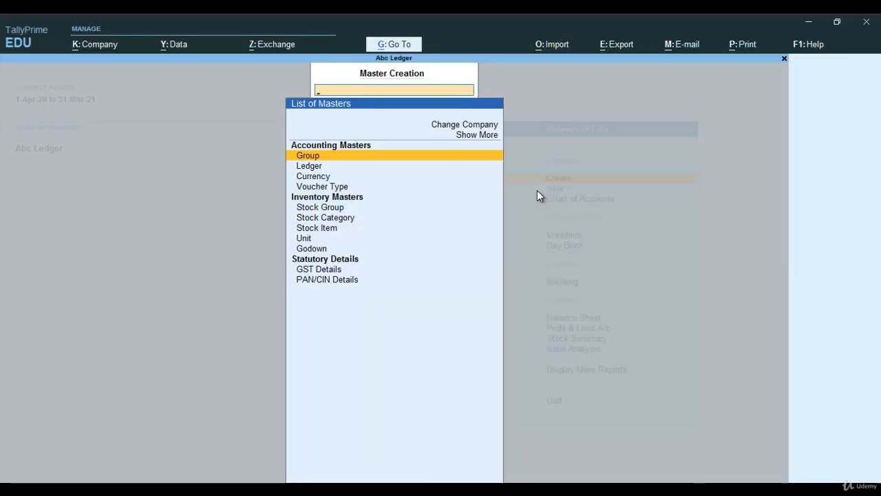
key(Down)
key(Return)
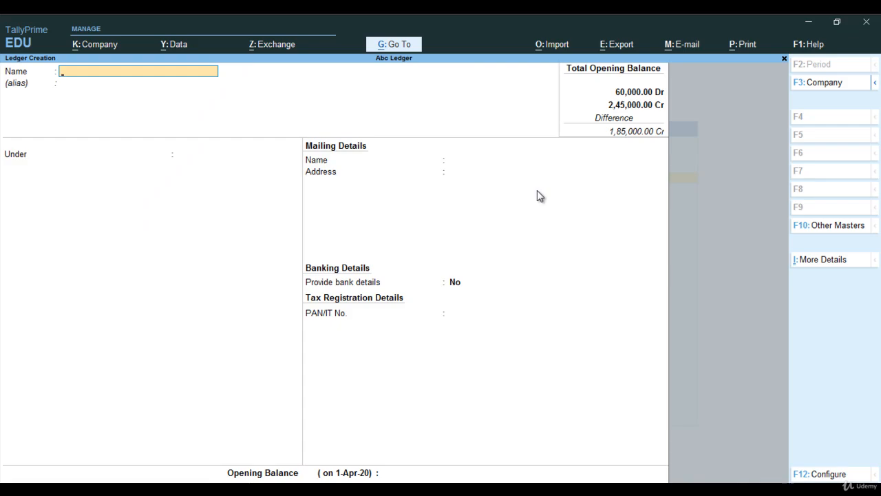
Name a new ledger Machine and place it under the Fixed Assets group.
key(Caps_Lock)
text(M)
key(Caps_Lock)
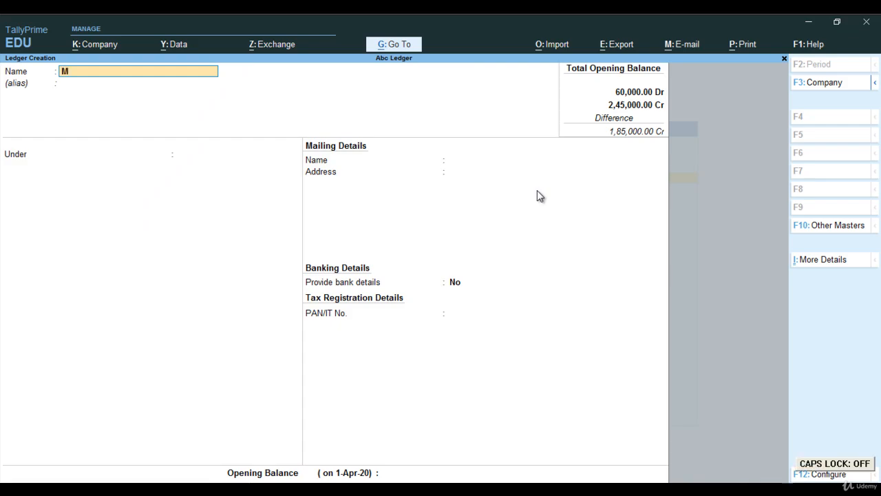
text(achine)
key(Return)
key(Return)
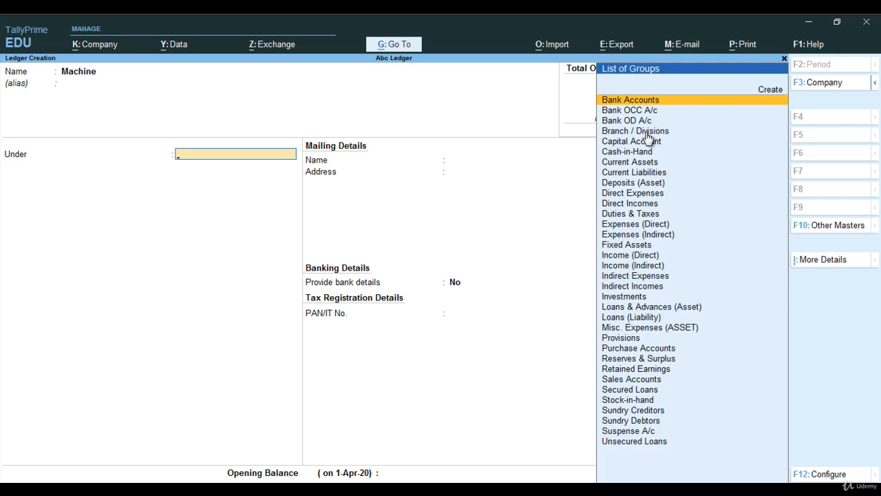
text(Fi)
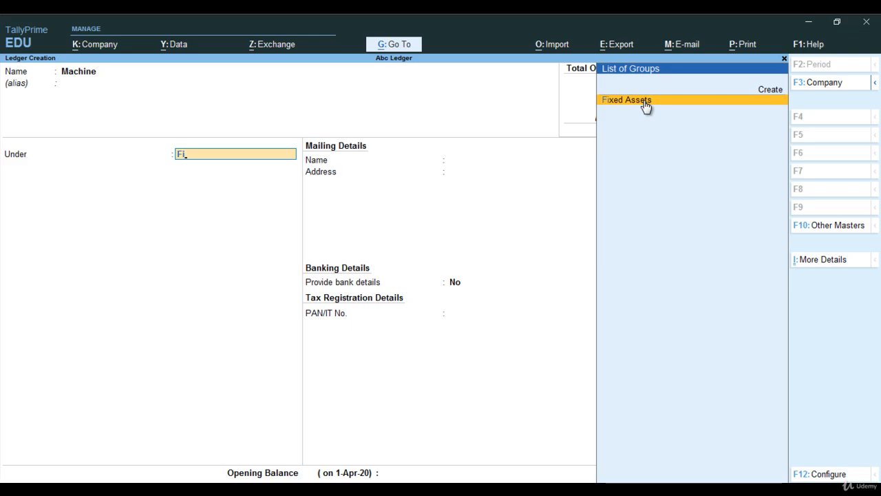
click(645, 103)
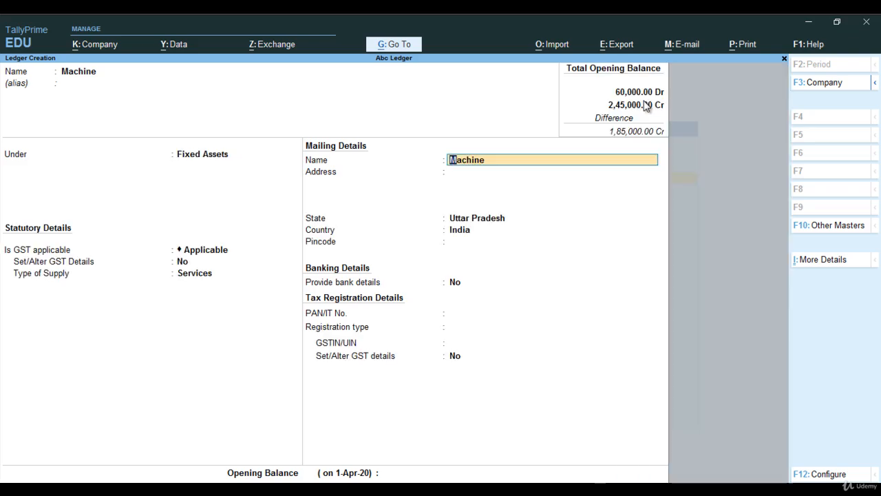
Skip the mailing details, check the reference table, and give Machine an opening balance of 1,50,000 Dr, accepting the ledger.
key(Return)
key(Return)
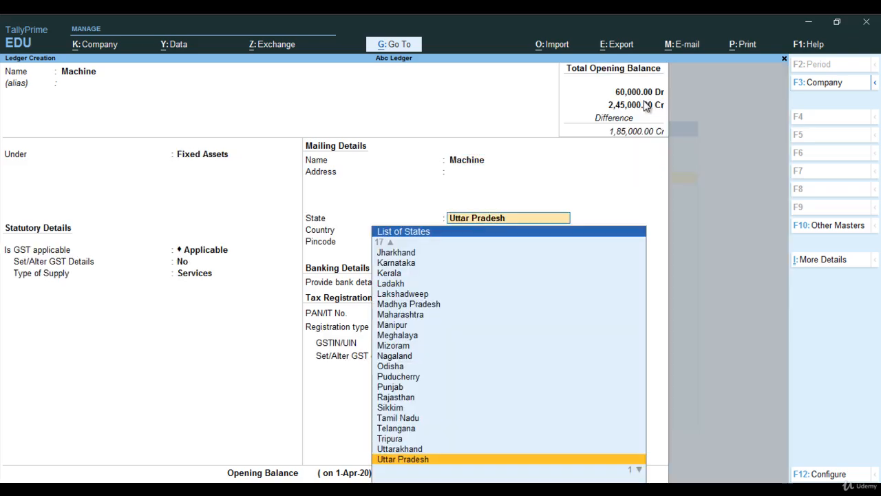
key(Return)
key(Return)
key(Return)
key(Return)
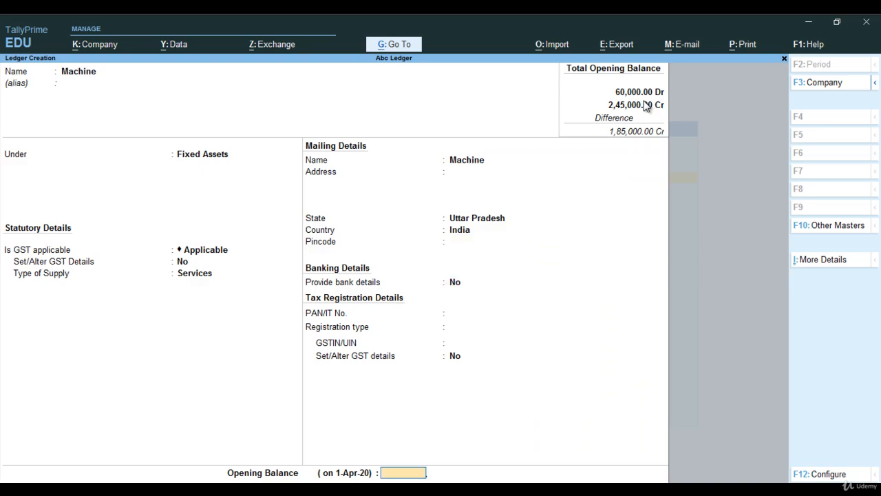
mouse_move(256, 489)
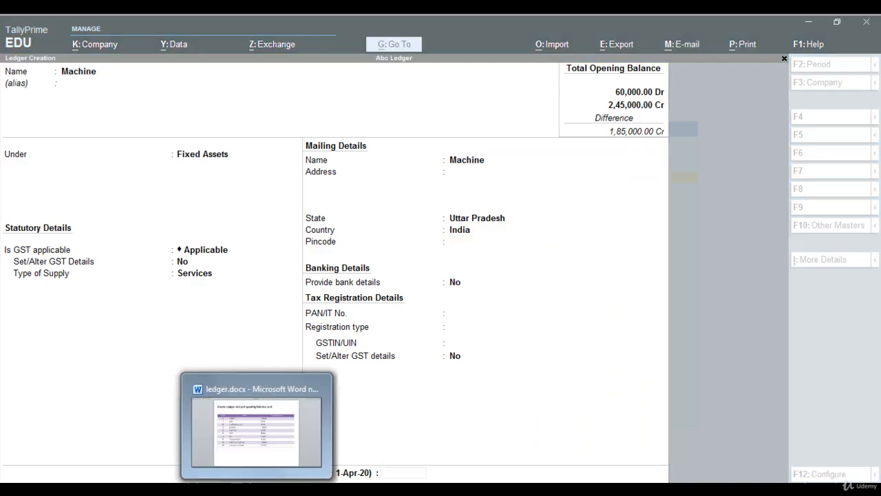
click(256, 427)
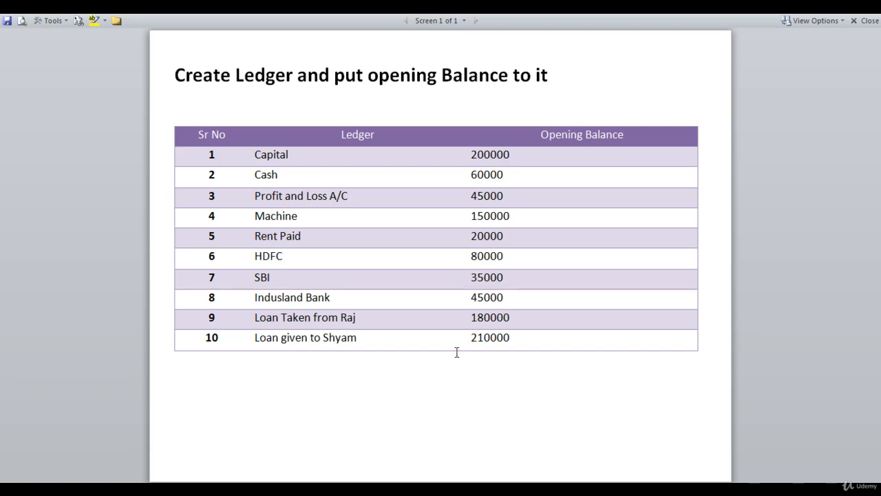
mouse_move(373, 488)
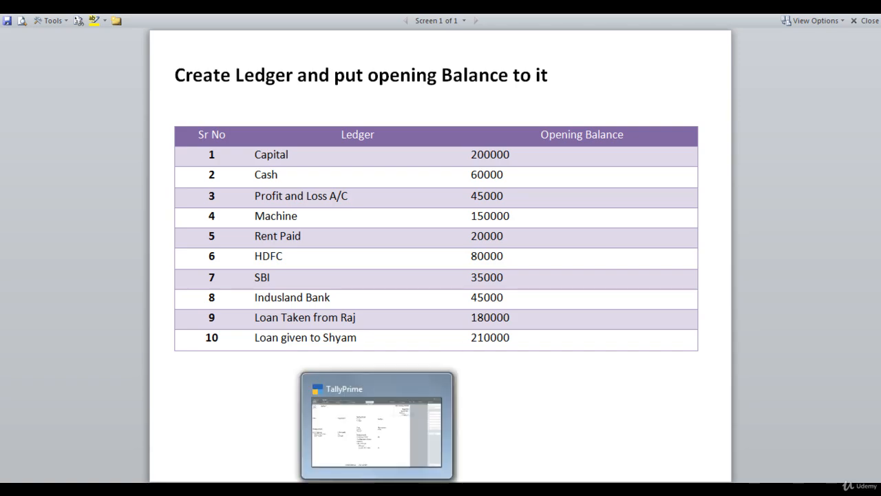
click(374, 423)
text(1)
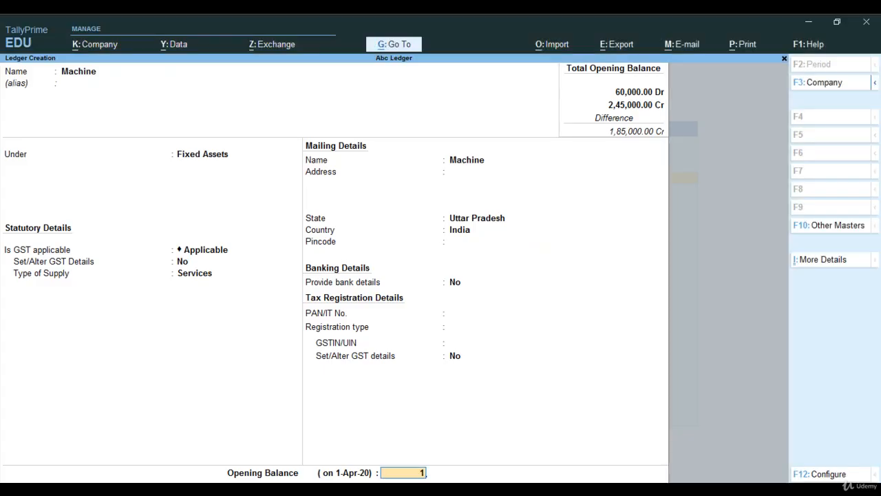
text(,50,00000)
key(Return)
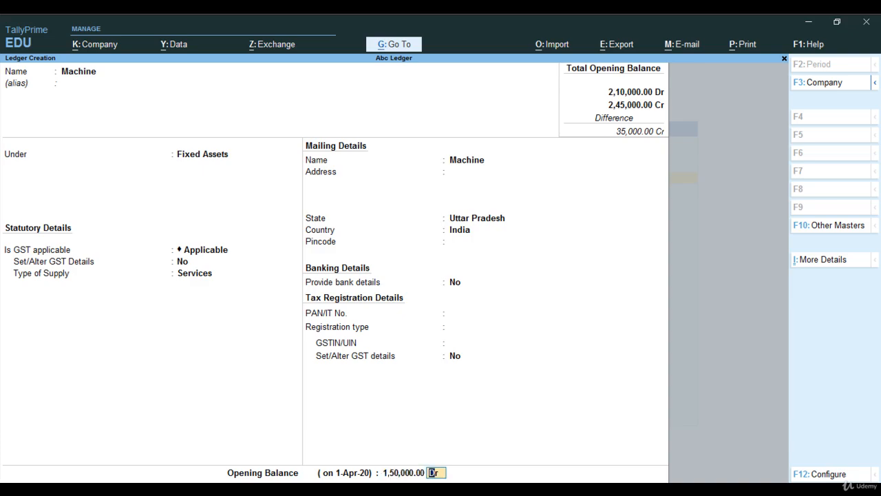
key(Return)
key(y)
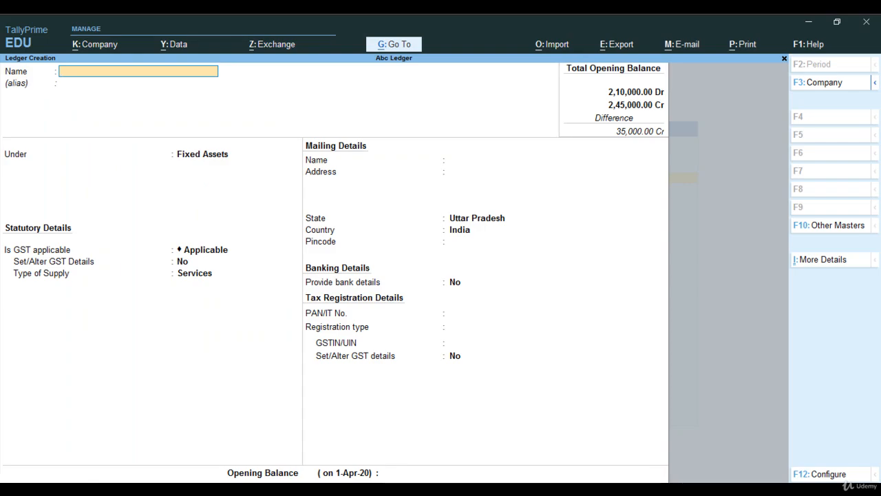
Create a new ledger named Rent Paid, checking the reference table, and place it under Indirect Expenses.
text(Rent Paid)
key(alt+Tab)
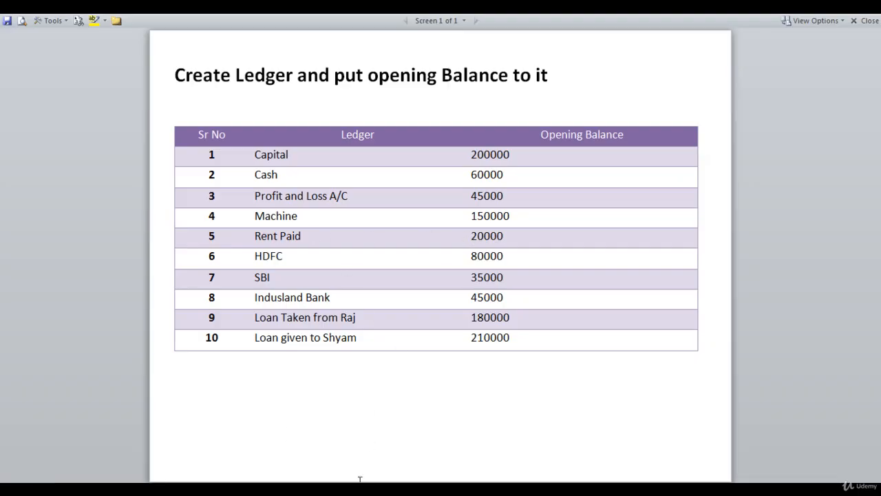
key(alt+Tab)
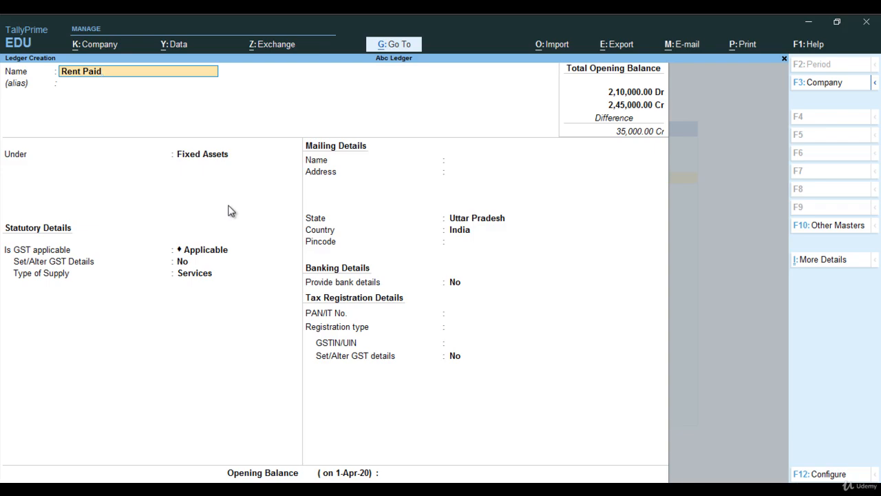
key(Return)
key(Return)
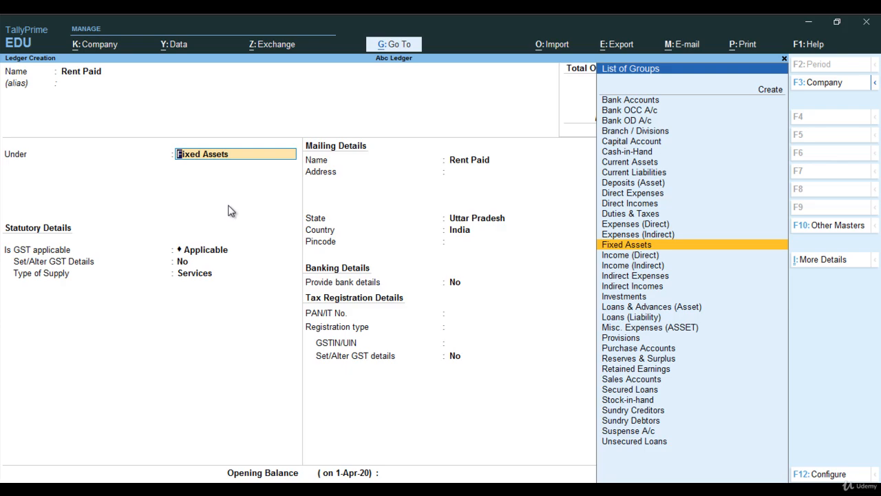
text(In)
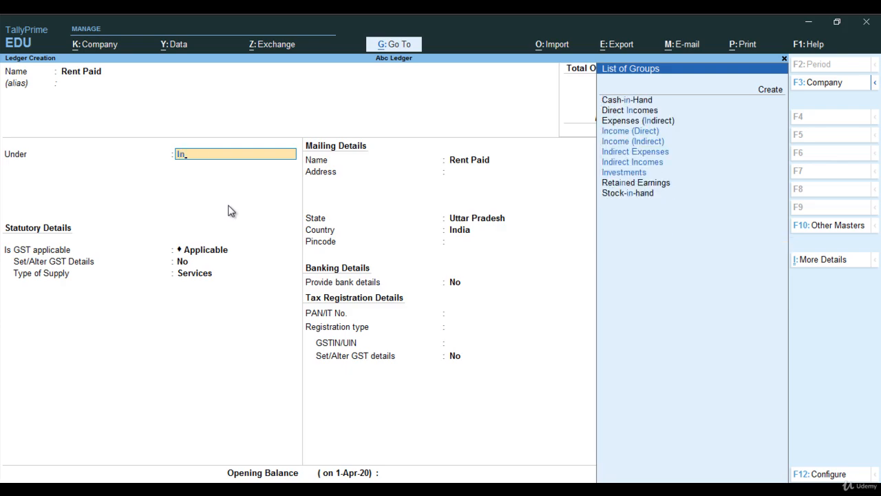
key(Down)
key(Down)
key(Down)
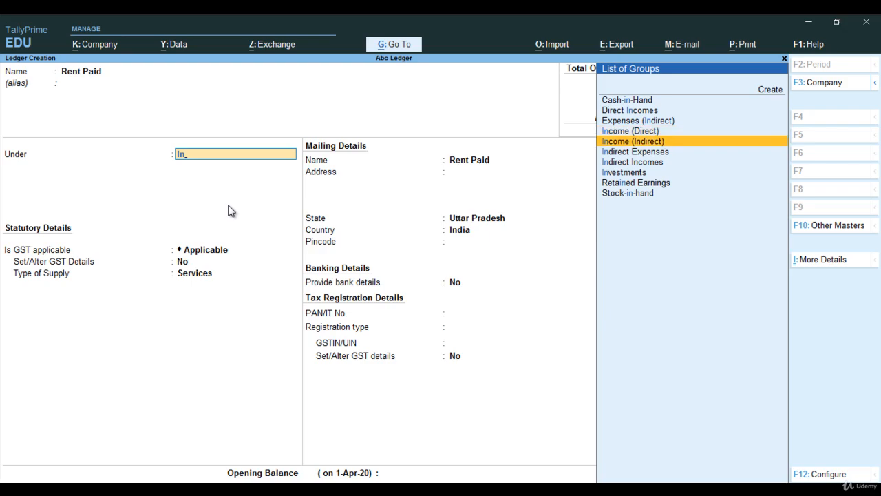
key(Return)
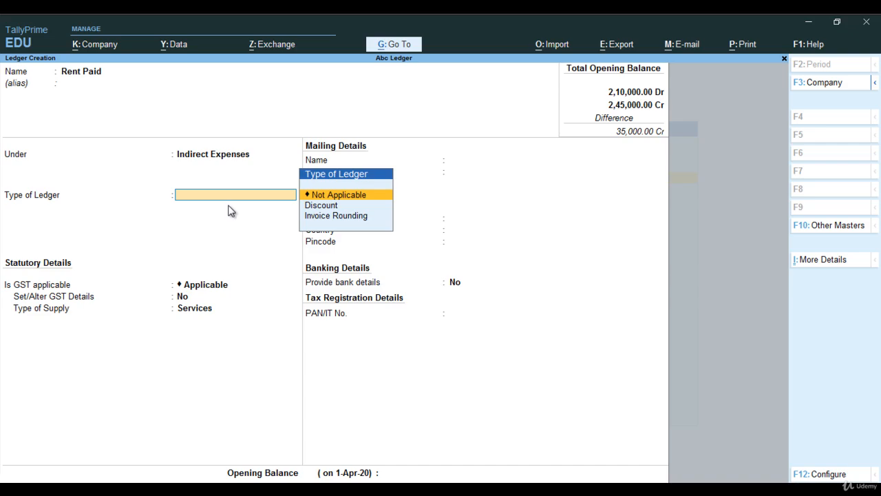
Keep the ledger type Not Applicable and give Rent Paid an opening balance of 20,000 Dr, accepting the ledger.
key(Return)
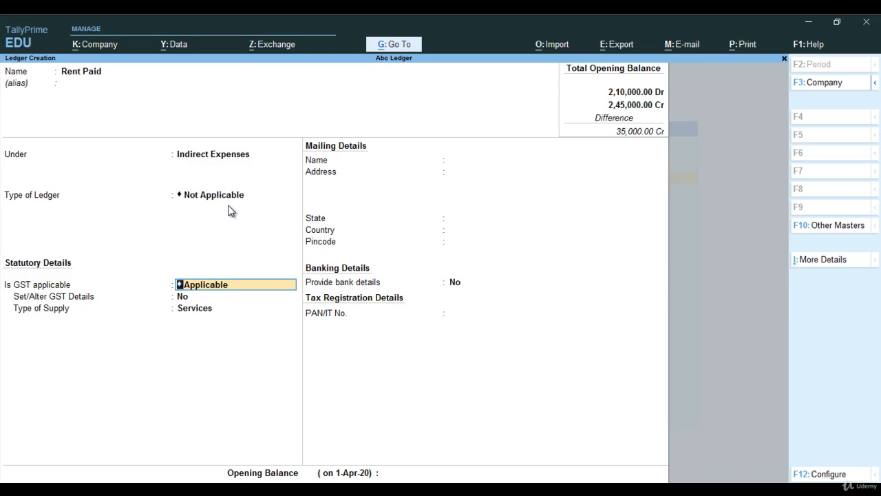
key(Return)
key(Return)
key(Return)
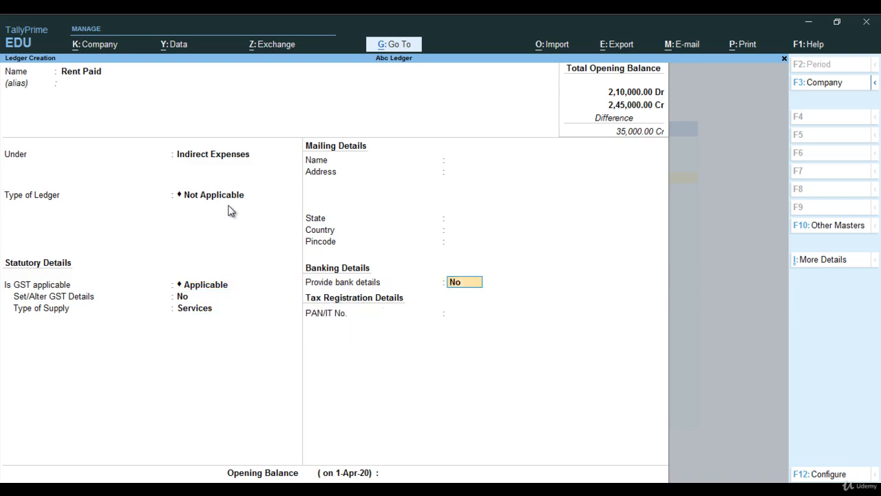
key(Return)
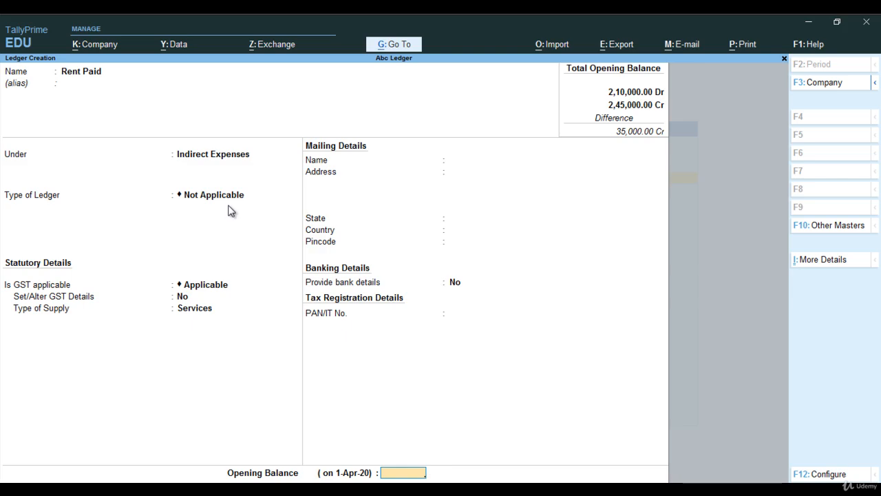
text(20,000)
key(Return)
key(Return)
key(Return)
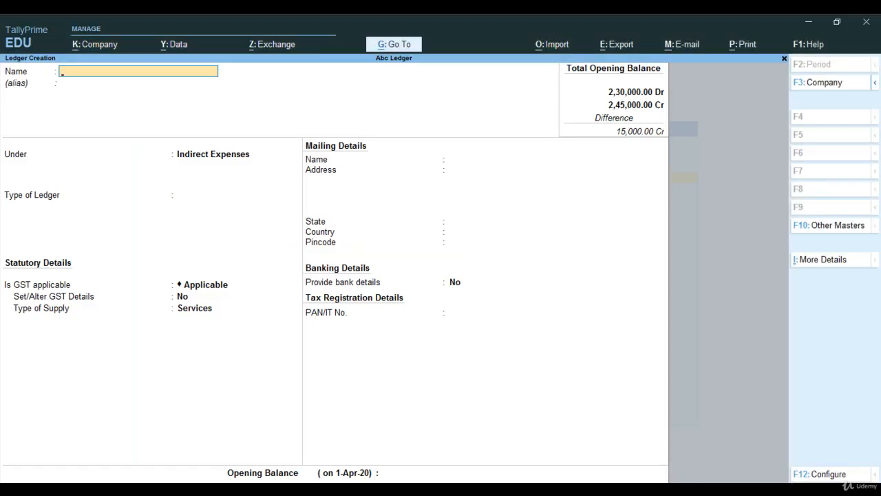
Name a new ledger Hdfc and place it under the Bank Accounts group.
text(Hdfc)
key(Return)
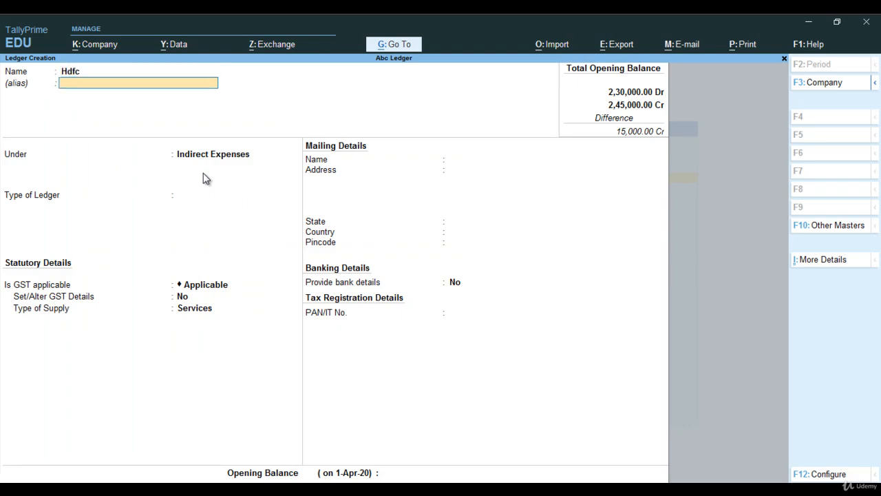
text(Ba)
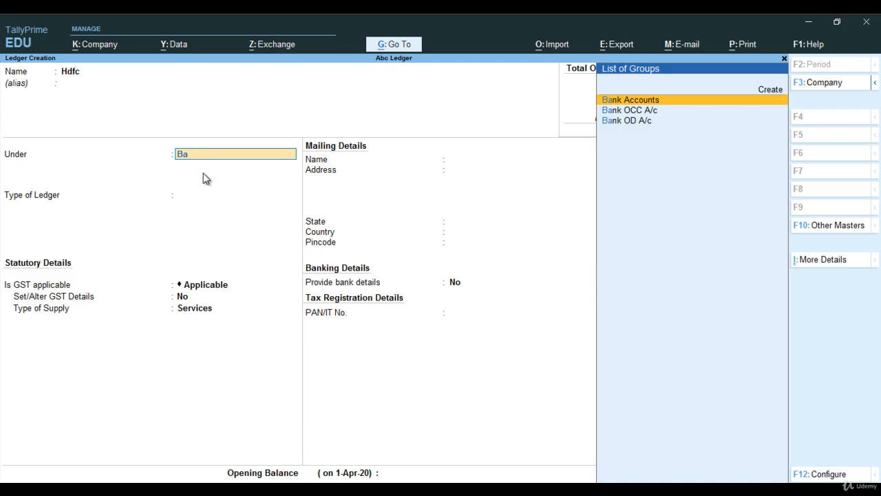
key(Return)
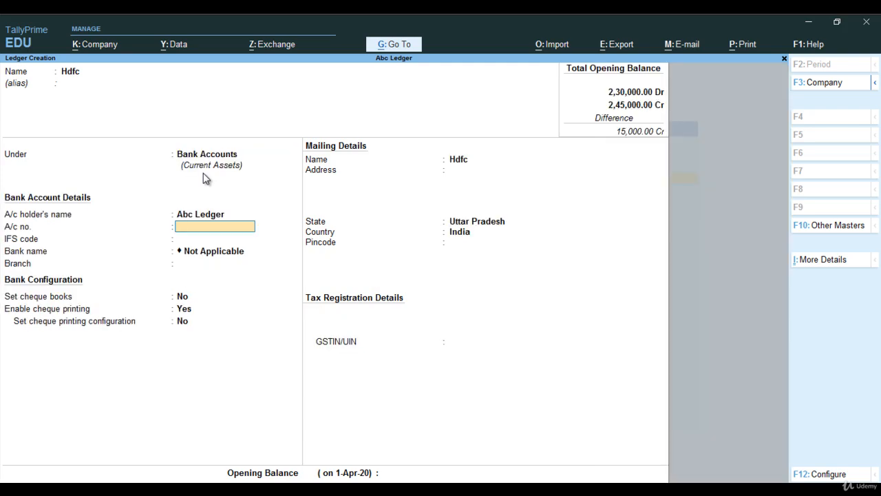
Skip the bank, mailing and GSTIN details and give Hdfc an opening balance of 80,000 Dr, accepting the ledger.
key(Return)
key(Return)
key(Return)
key(Return)
key(Return)
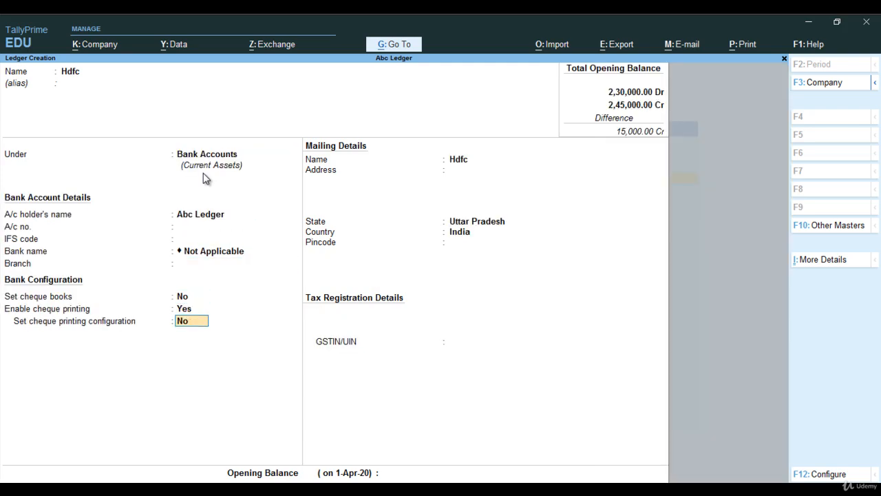
key(Return)
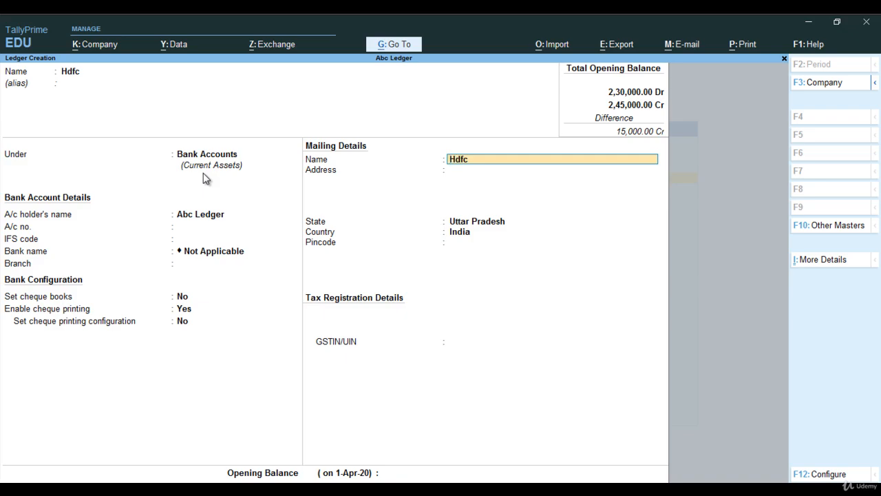
key(Return)
key(Return)
key(Return)
key(Return)
key(Return)
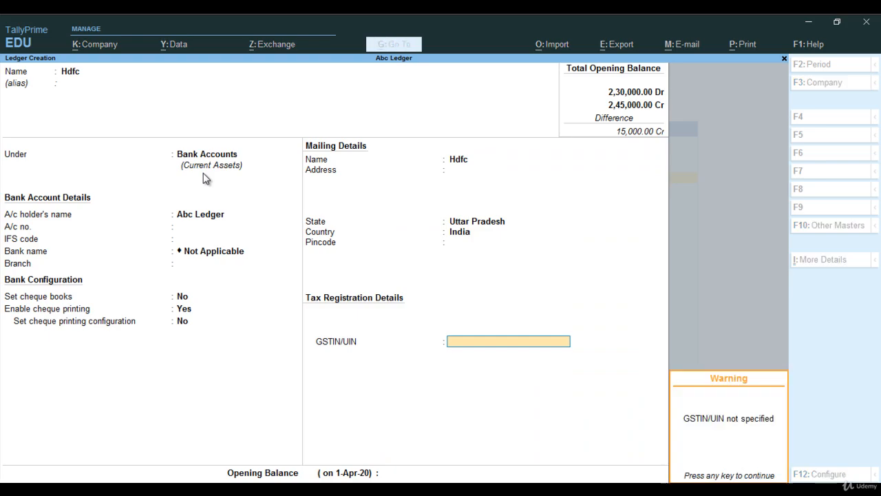
key(Return)
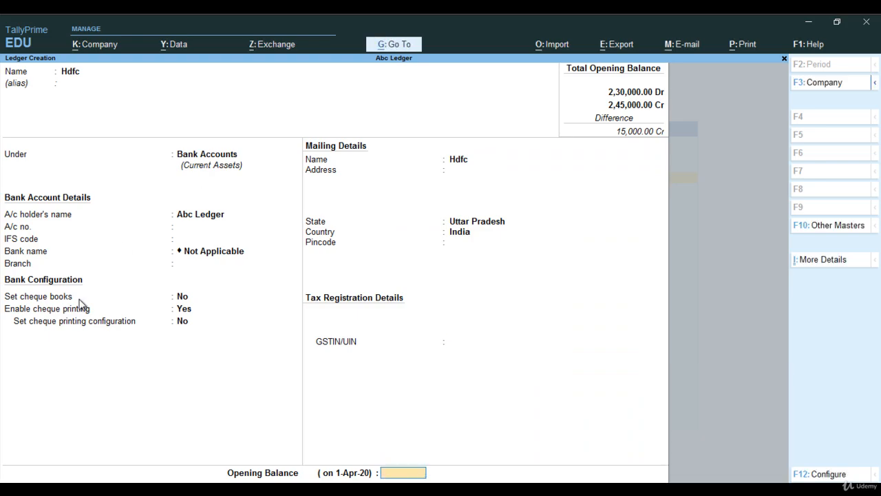
key(Return)
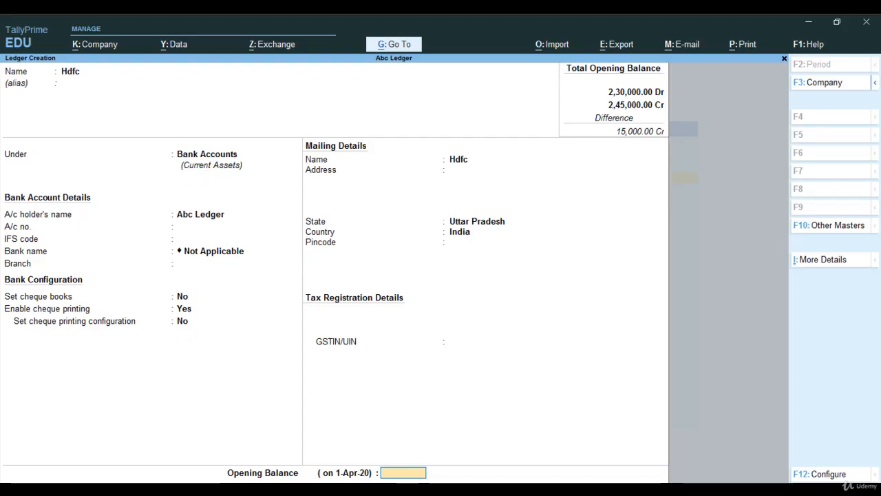
text(80000)
key(Return)
key(Return)
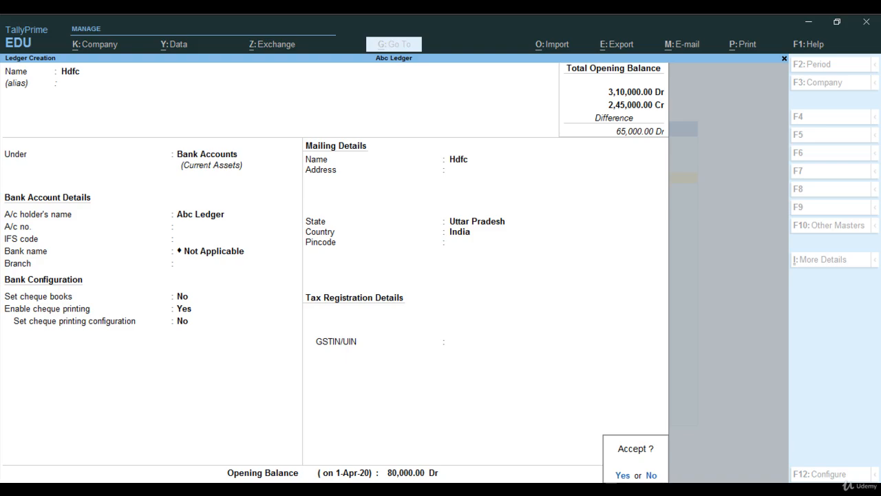
key(y)
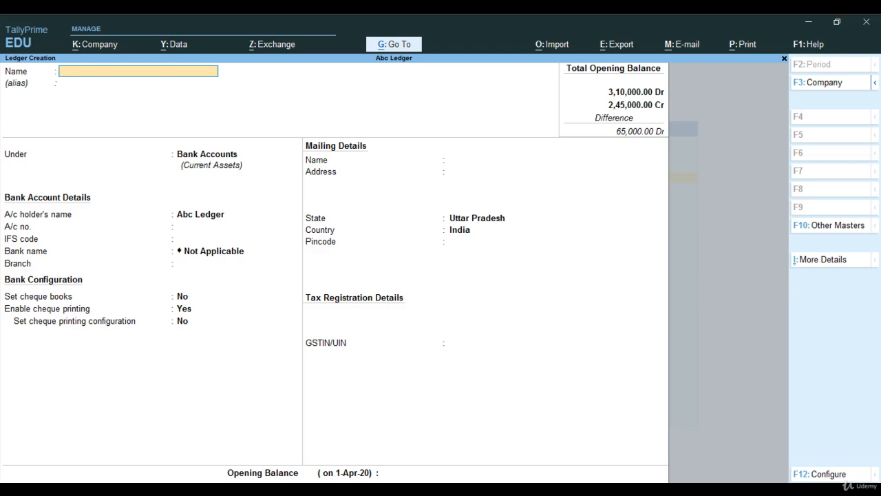
Leave ledger creation and open the list of ledgers in the Chart of Accounts.
key(Escape)
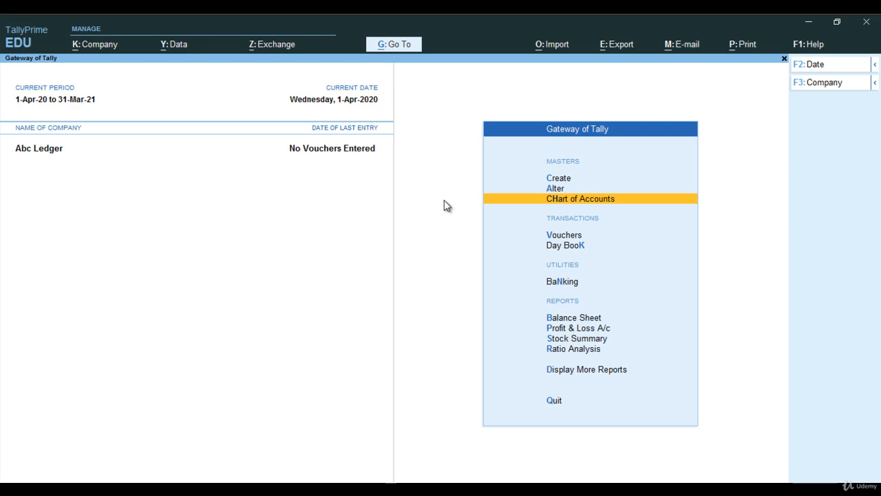
key(Up)
key(Up)
key(Down)
key(Down)
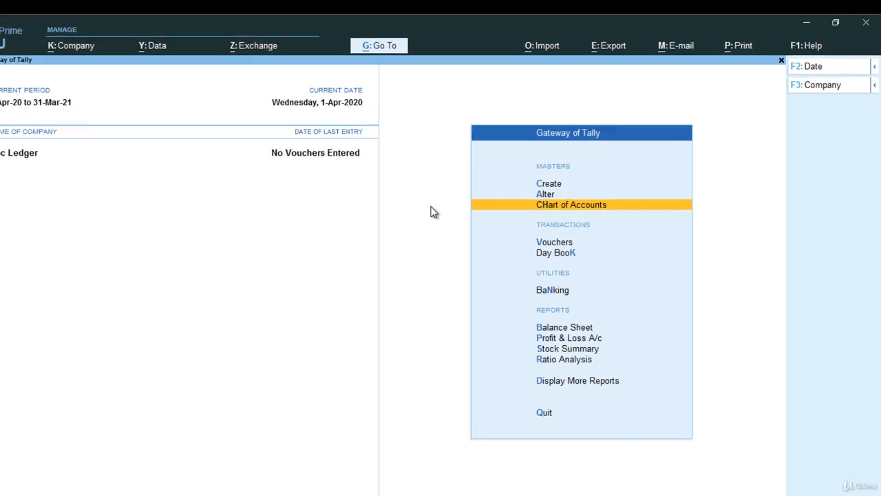
key(Return)
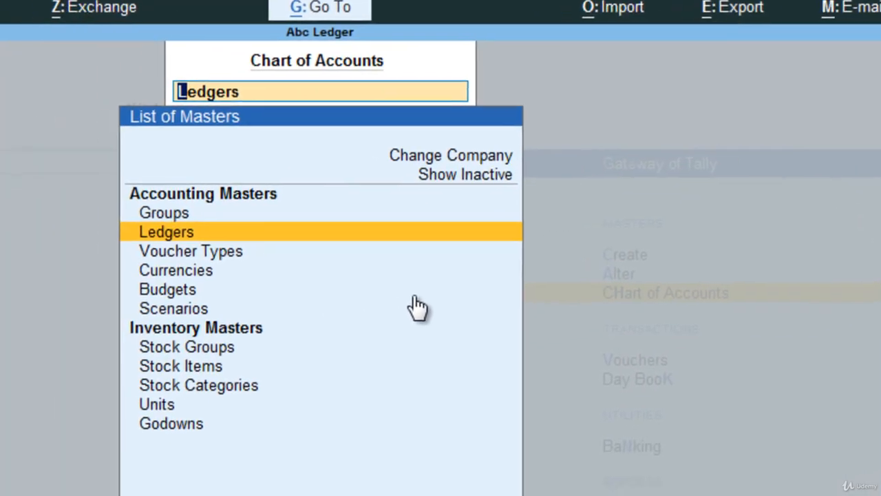
key(Return)
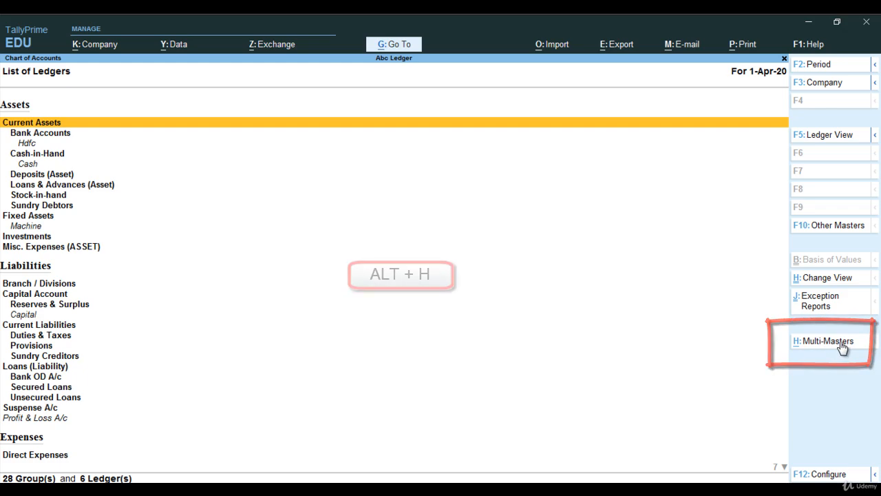
Open Multi Ledger Creation and set the group for the new ledgers to Bank Accounts.
key(alt+h)
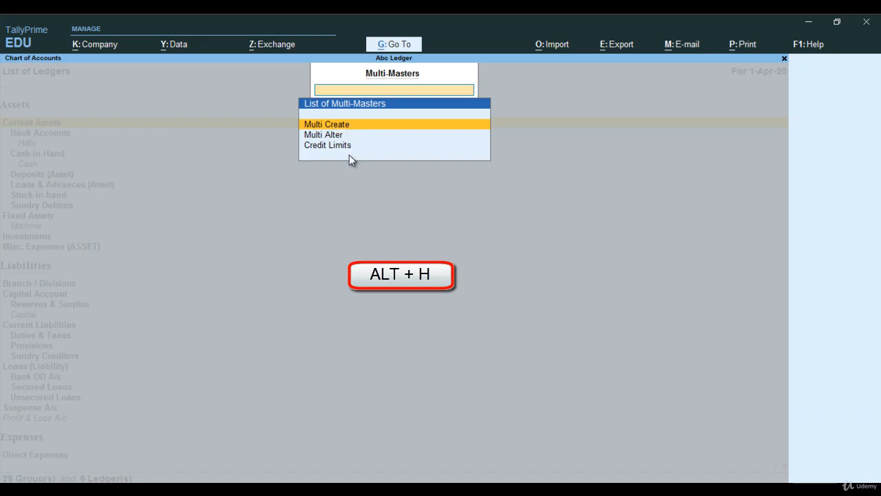
key(Return)
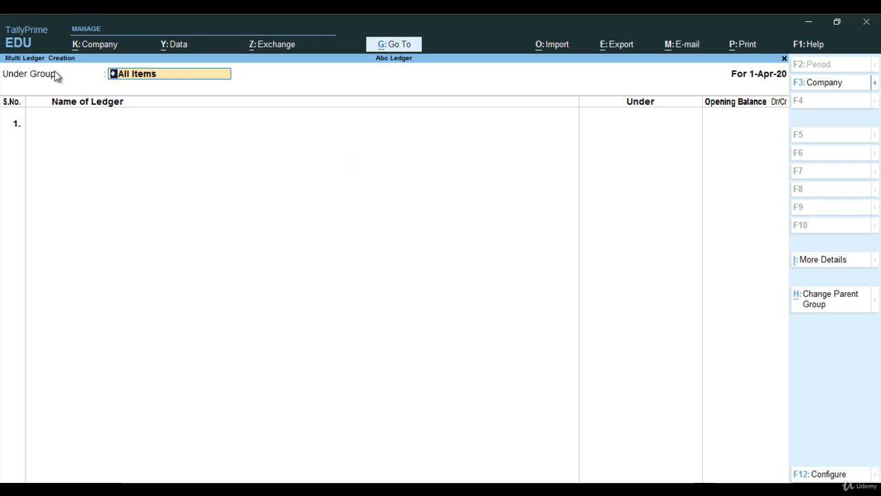
key(Return)
click(145, 77)
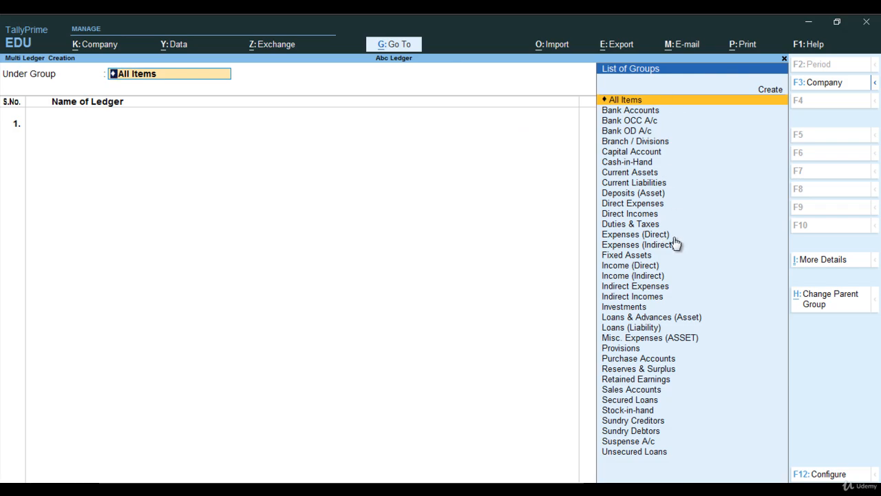
key(Down)
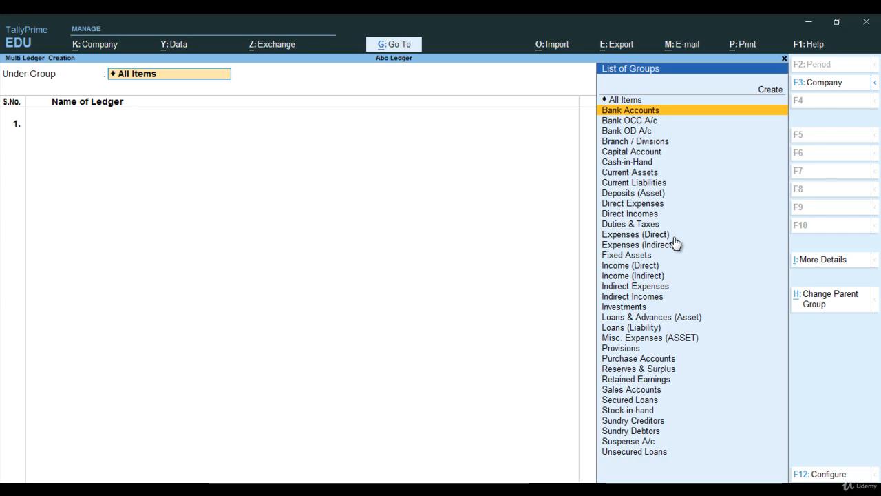
key(Return)
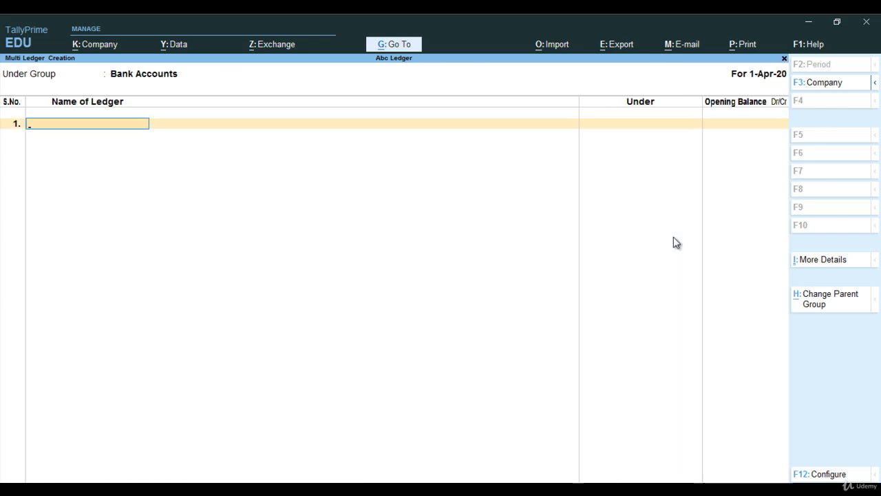
Check the reference table and add the ledger SBI with an opening balance of 45,000 Dr.
key(alt+Tab)
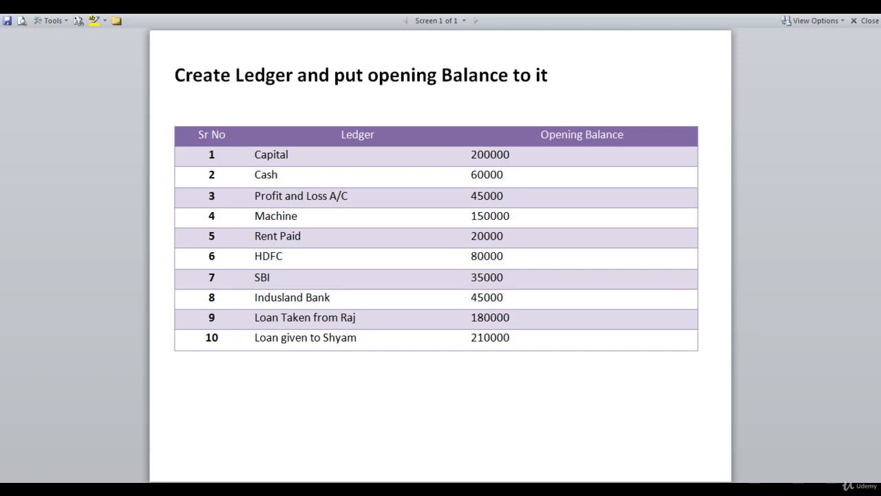
key(alt+Tab)
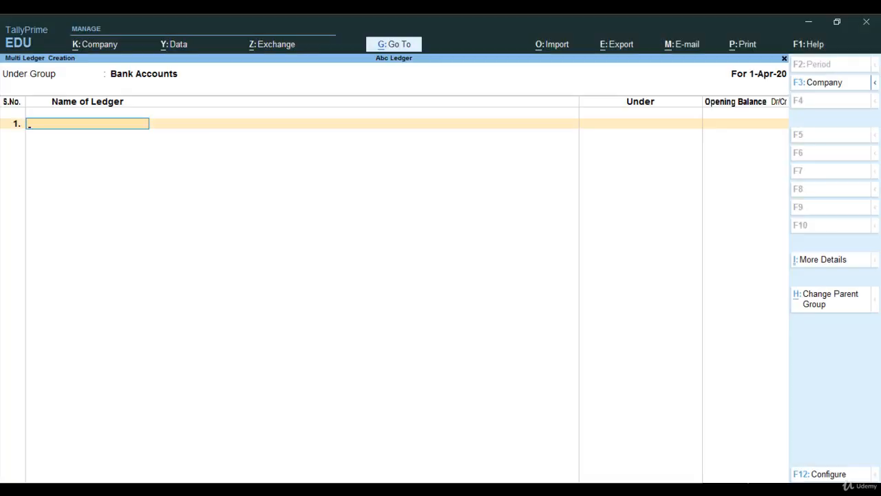
key(Caps_Lock)
text(SB)
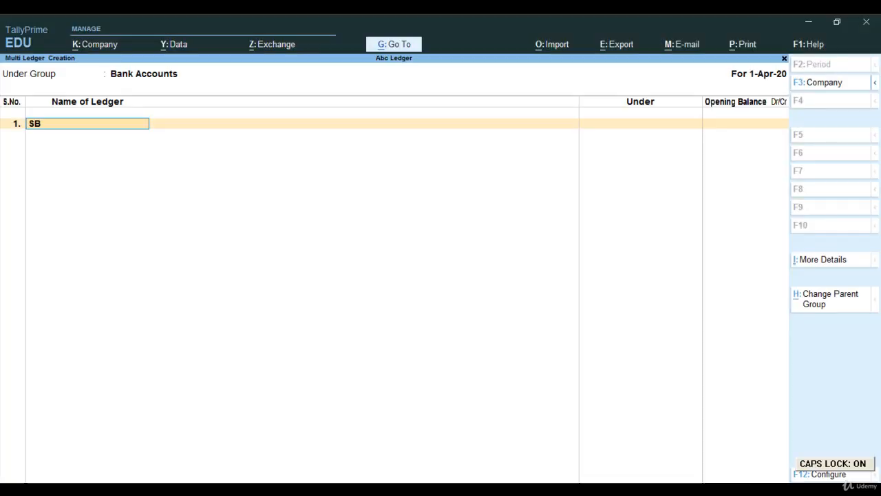
text(I)
key(Return)
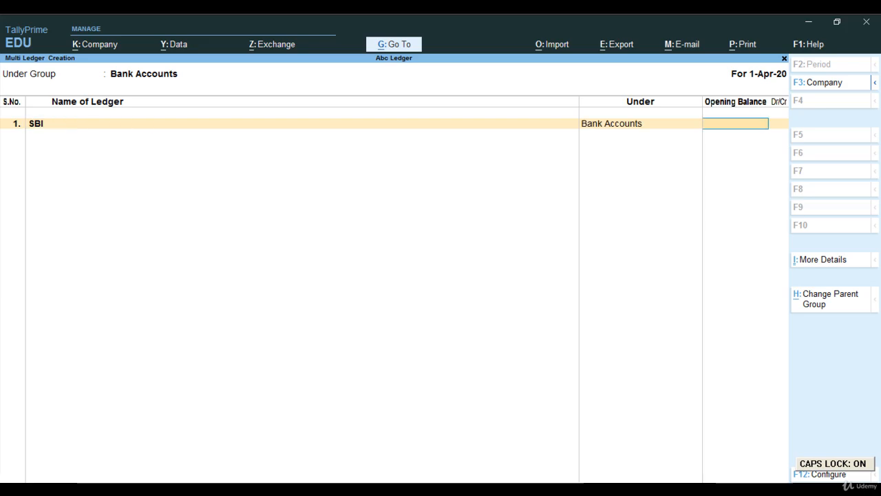
key(Caps_Lock)
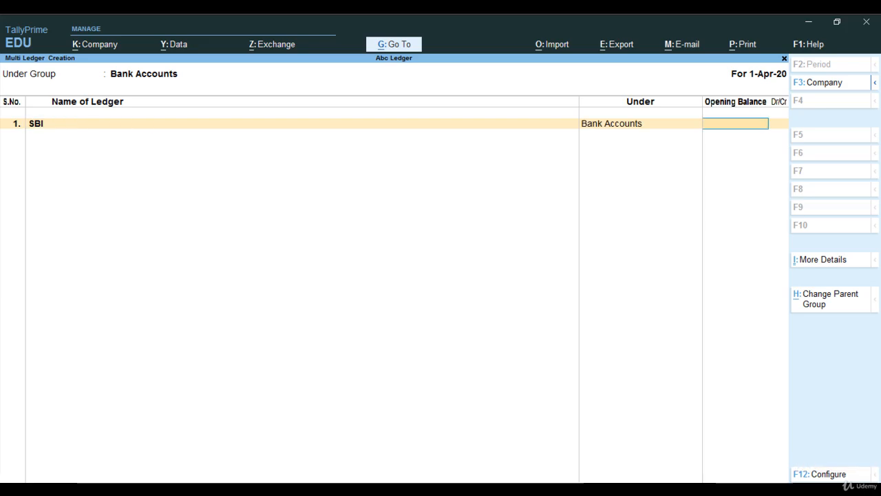
text(45,000)
key(Return)
key(Return)
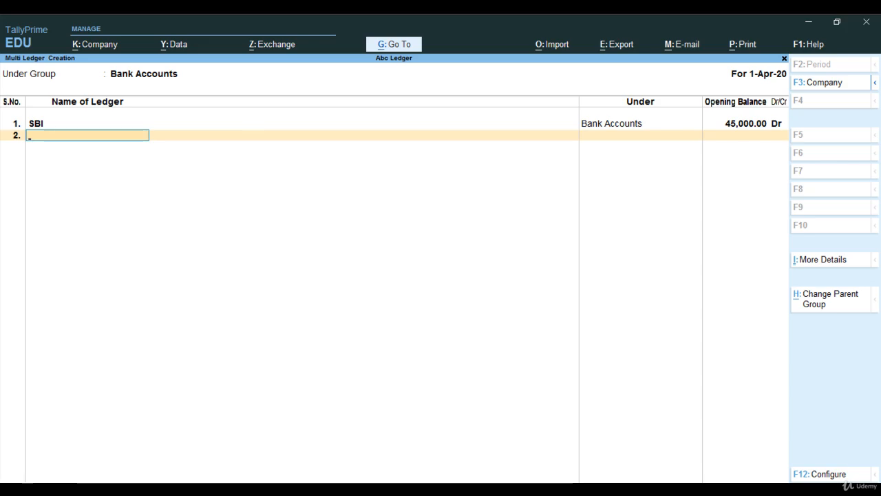
Add the ledger Indusland Bank with an opening balance of 35,000 Dr.
key(Caps_Lock)
text(Indu)
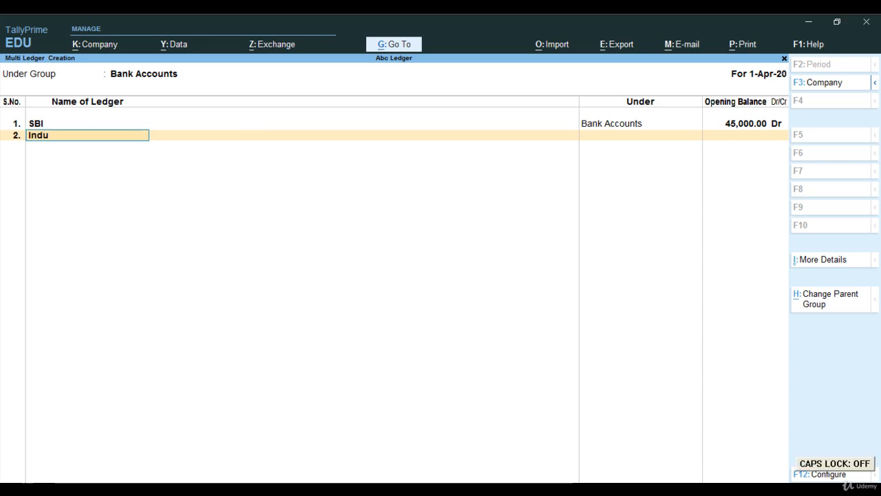
text(sIand Bank)
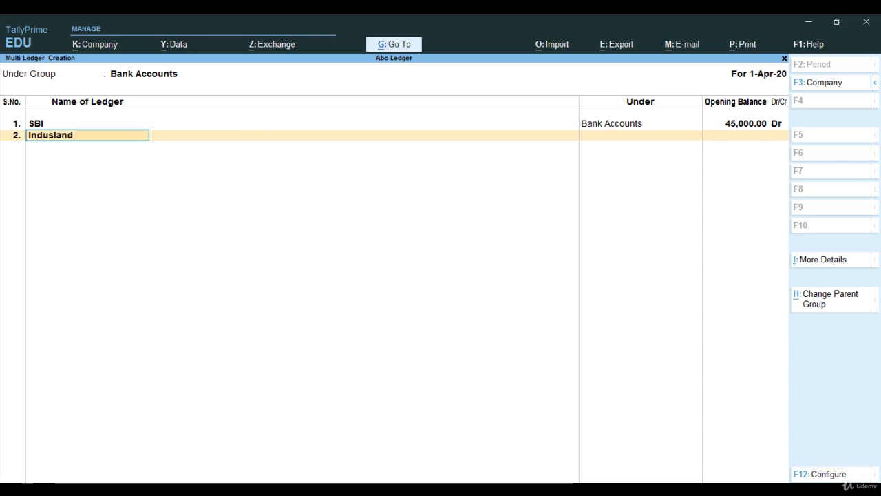
key(Return)
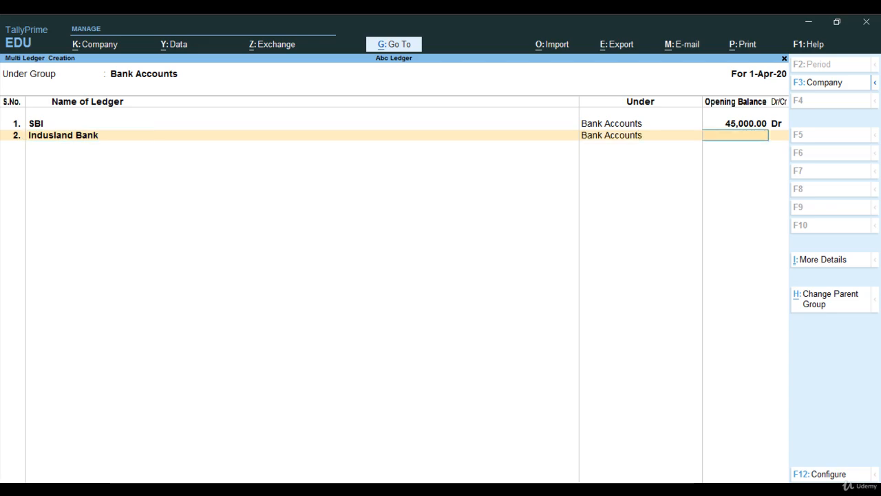
text(35,)
text(000)
key(Return)
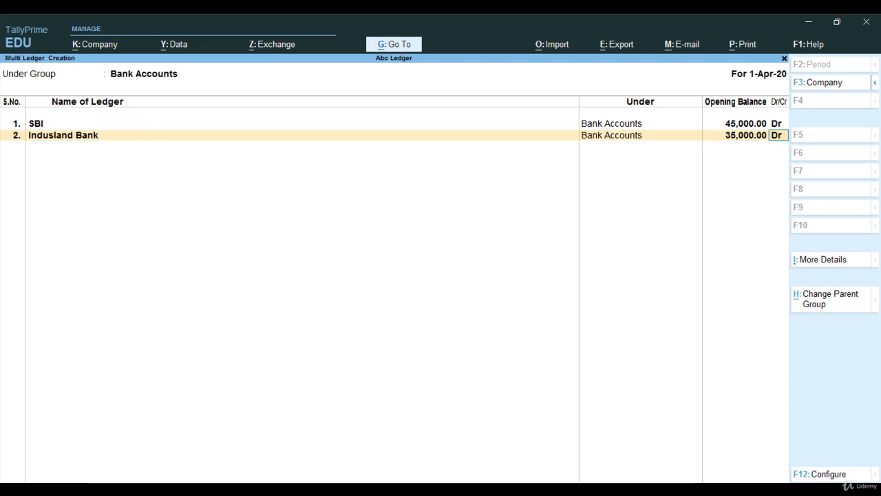
key(Return)
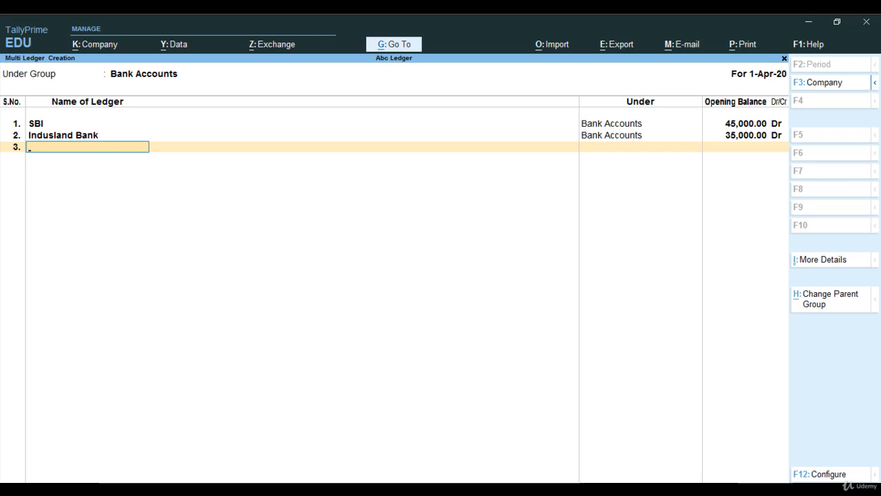
Accept the multi ledger creation and return to the Gateway of Tally.
key(Return)
key(y)
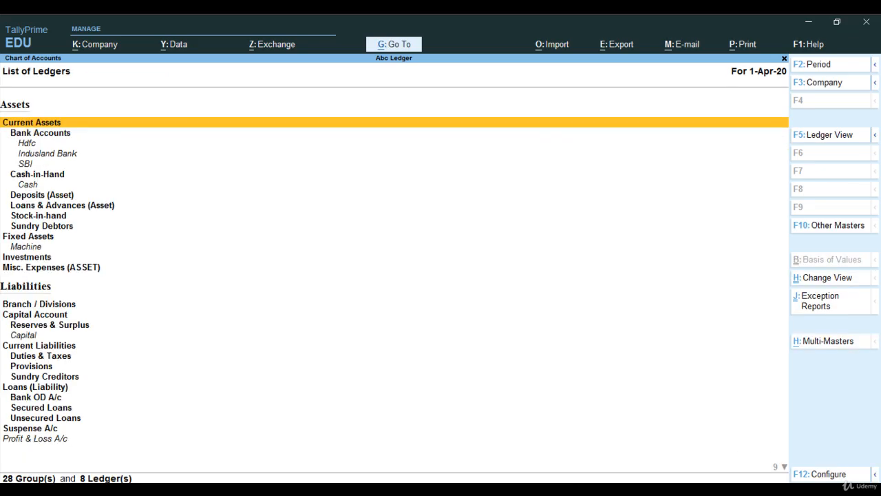
key(Escape)
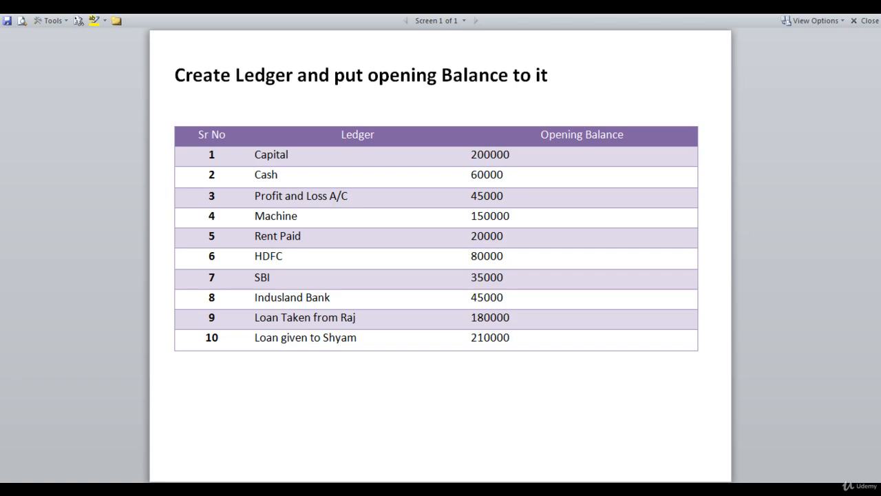
Start creating a single ledger named Loan Taken From Raj.
key(alt+Tab)
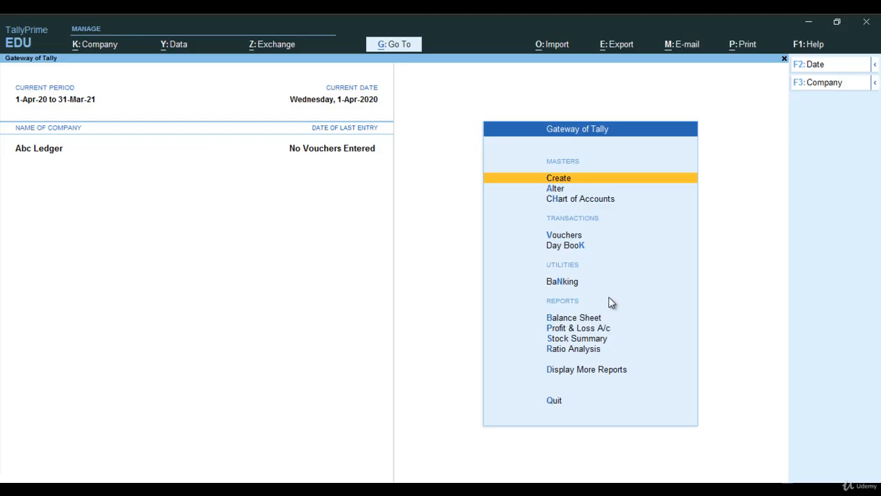
key(Down)
key(Up)
key(Return)
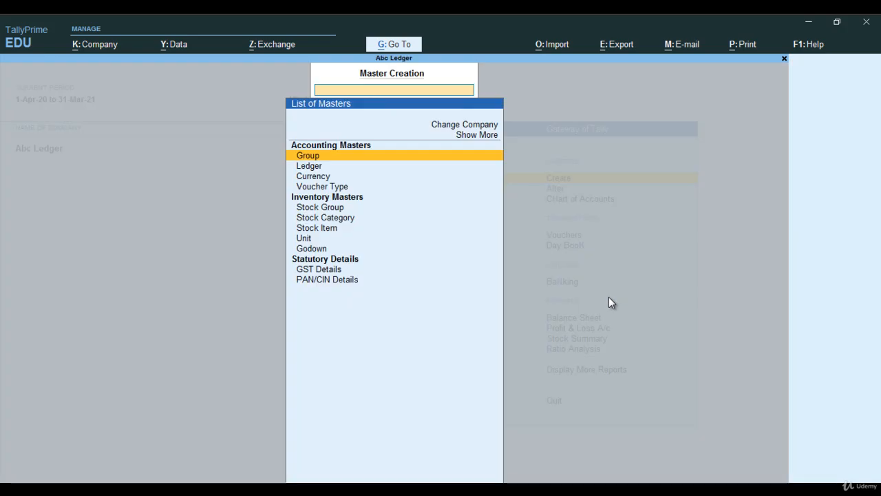
key(Down)
key(Return)
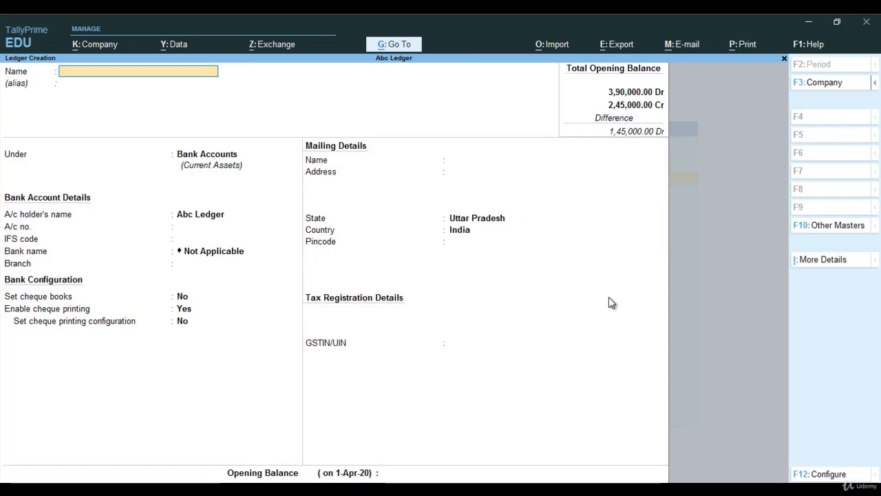
text(Loan Taken Fro)
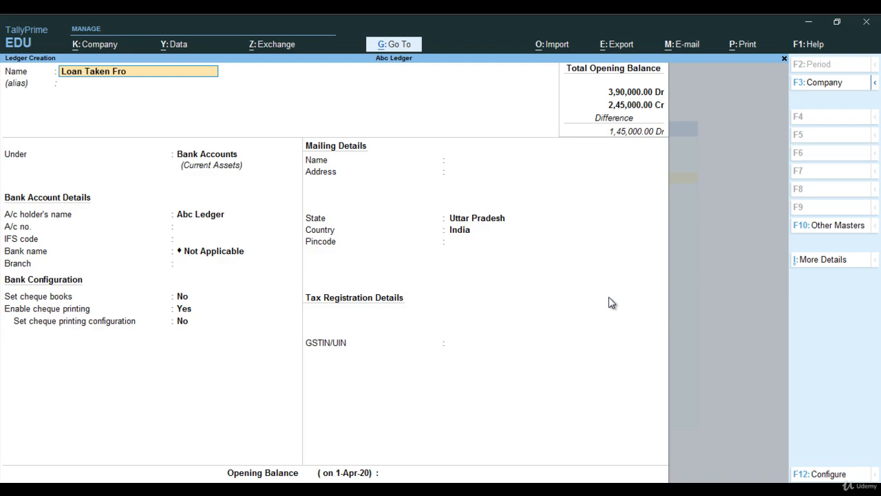
text(m Raj)
key(Return)
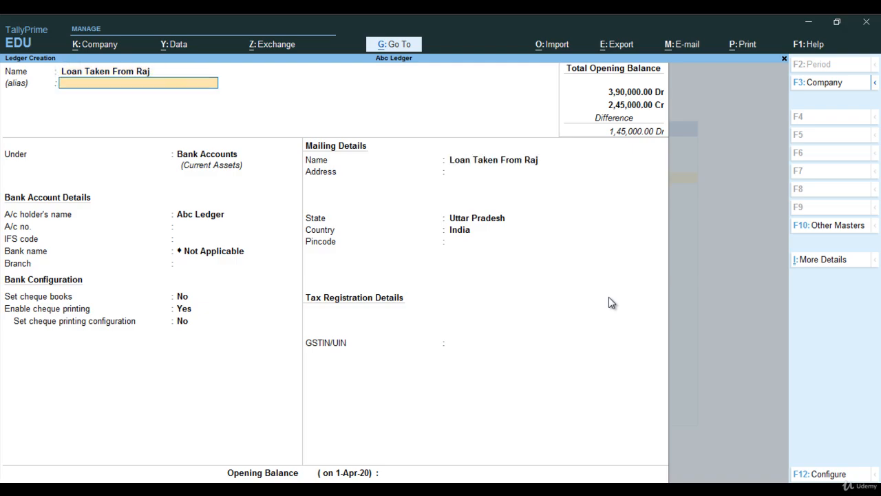
Place Loan Taken From Raj under the Current Liabilities group.
key(Return)
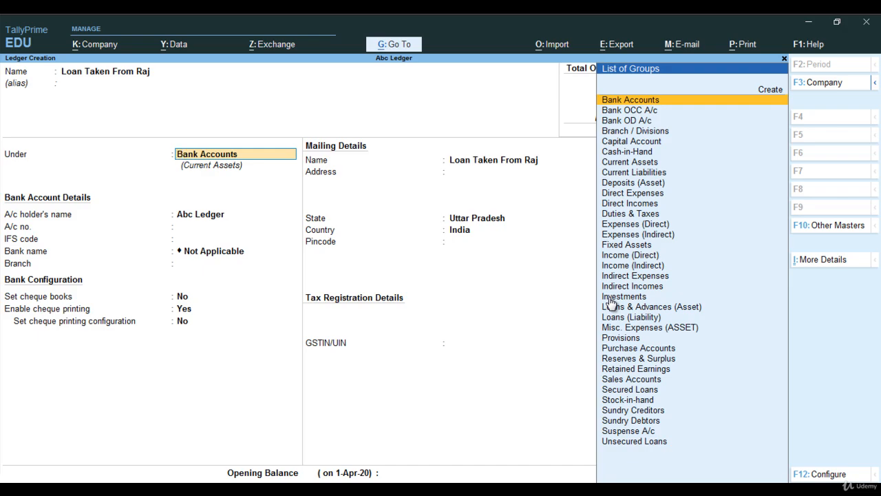
text(Cu)
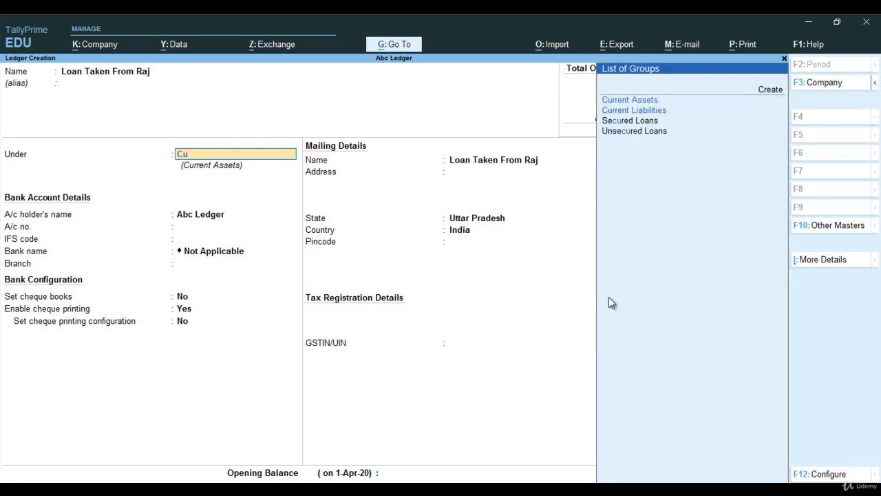
text(r)
key(Down)
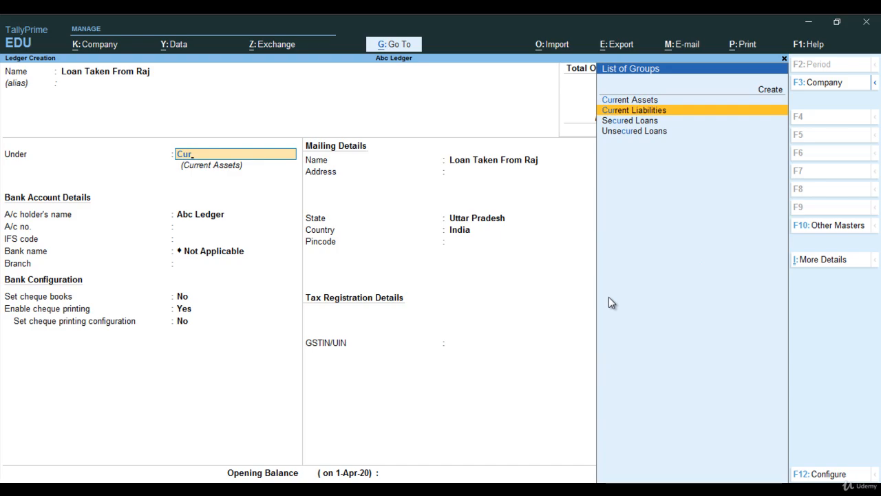
key(Return)
Skip the mailing, bank and tax registration details of Loan Taken From Raj.
key(Return)
key(Return)
key(Return)
key(Return)
key(Return)
key(Return)
key(Return)
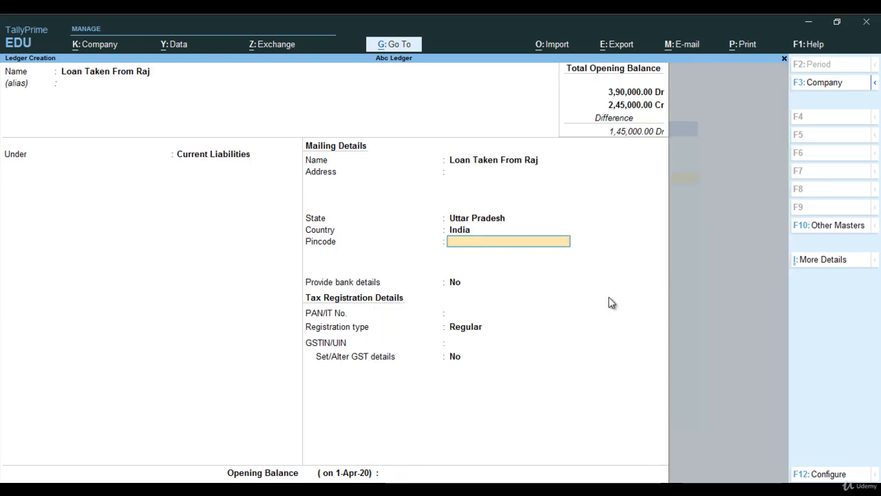
key(Return)
key(Return)
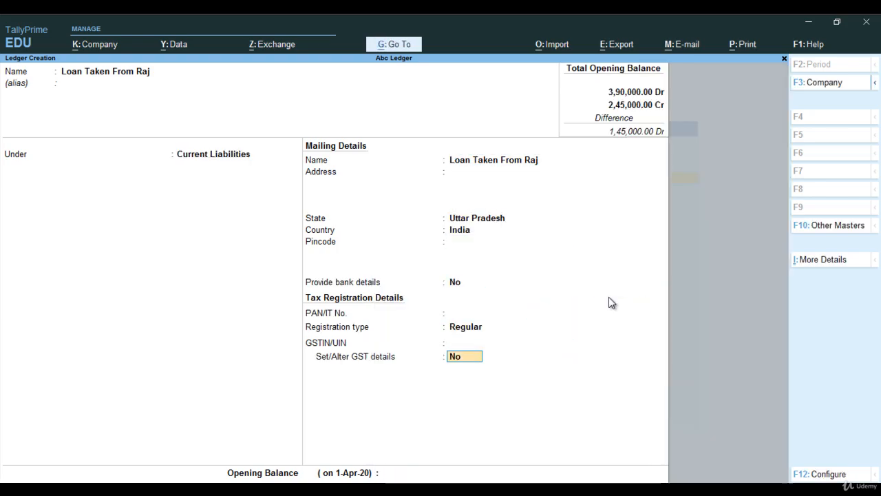
key(Return)
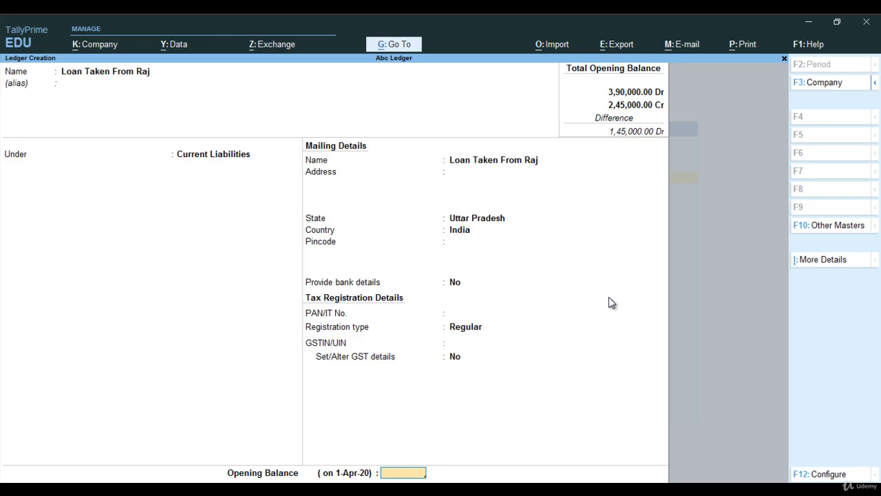
Give Loan Taken From Raj an opening balance of 1,80,000 Cr, checking the reference table, and accept the ledger.
key(alt+Tab)
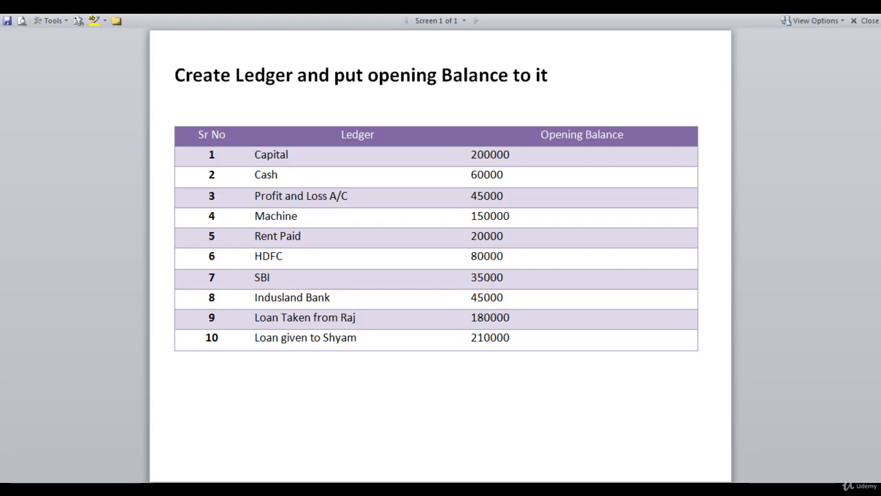
key(alt+Tab)
text(1,80,00)
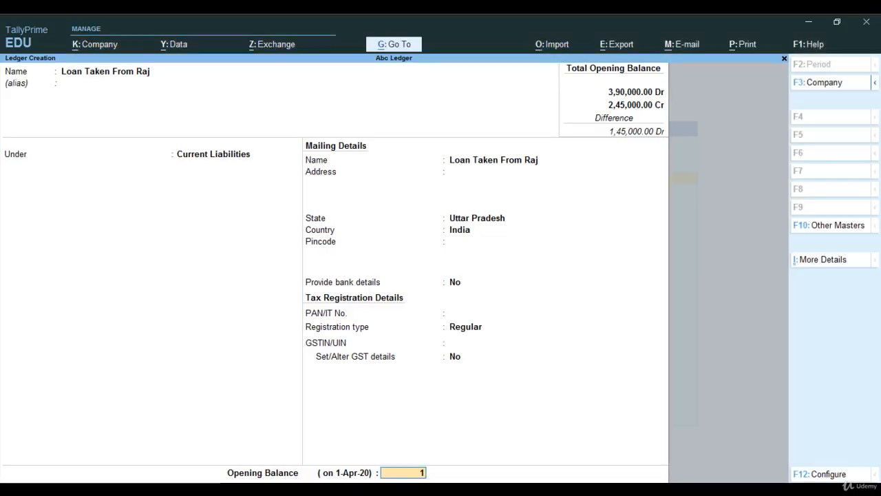
text(0000)
key(Return)
key(Return)
key(Return)
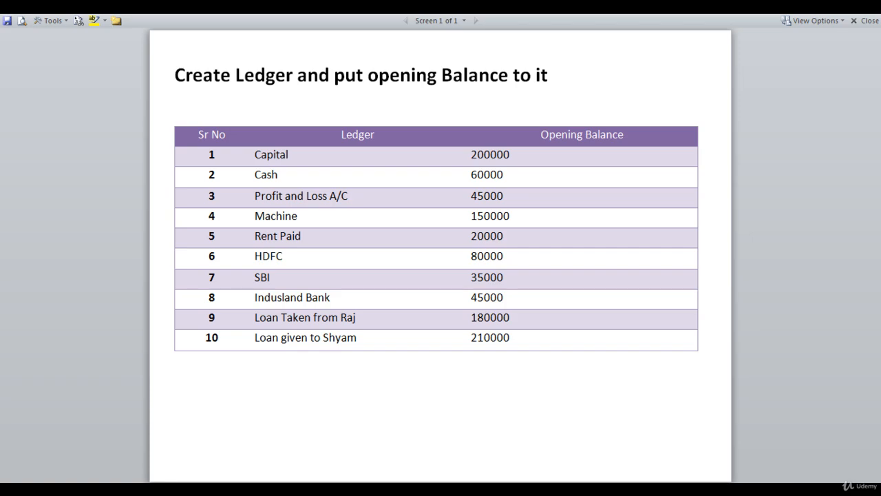
mouse_move(377, 487)
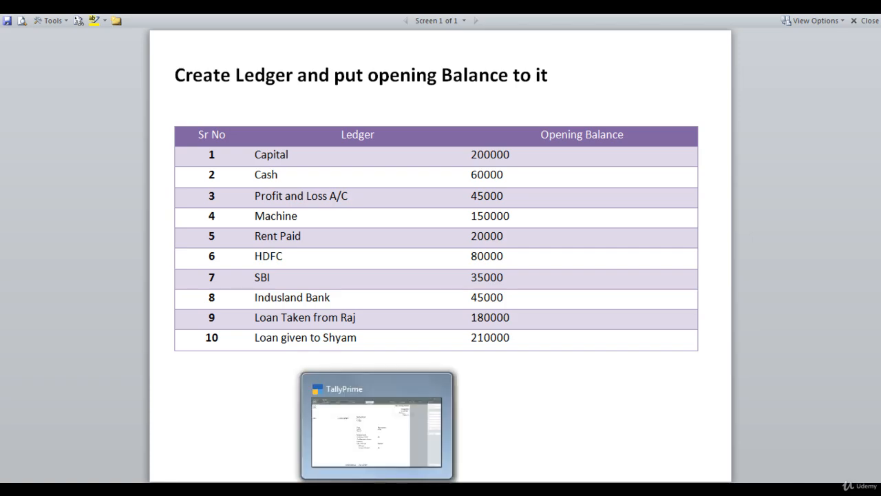
click(376, 426)
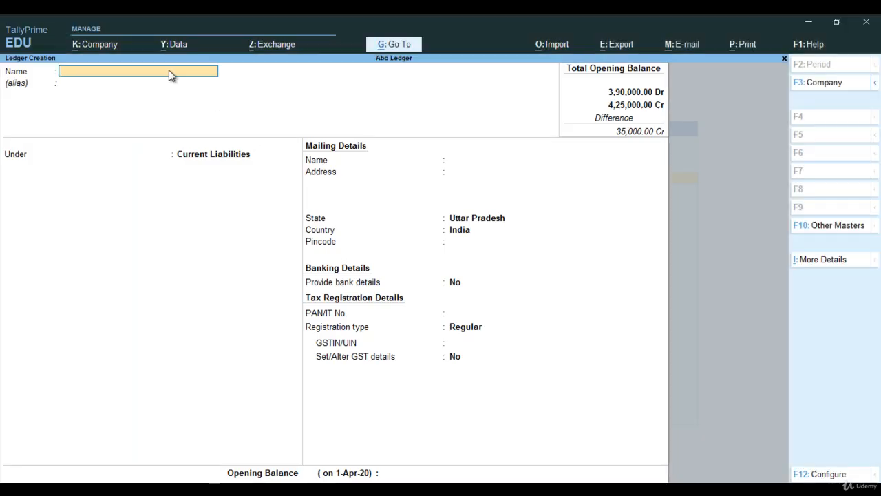
Start creating a new ledger named Loan Given to Shyam.
text(Loan Given to Shyam)
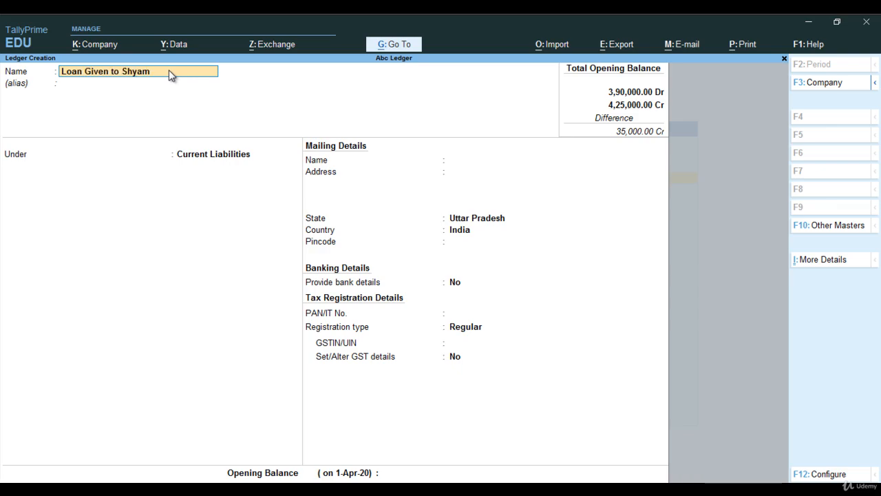
key(Return)
key(Return)
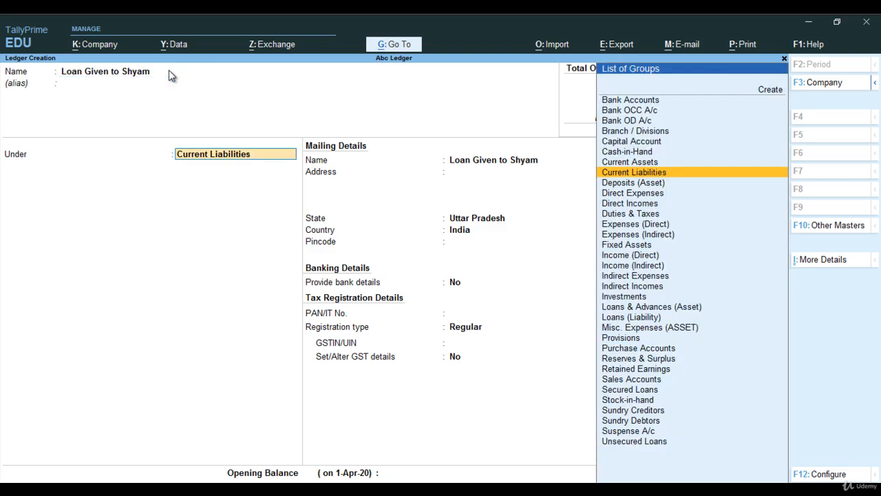
Place Loan Given to Shyam under the Current Assets group, leaving assessable value calculation as Not Applicable.
text(Cu)
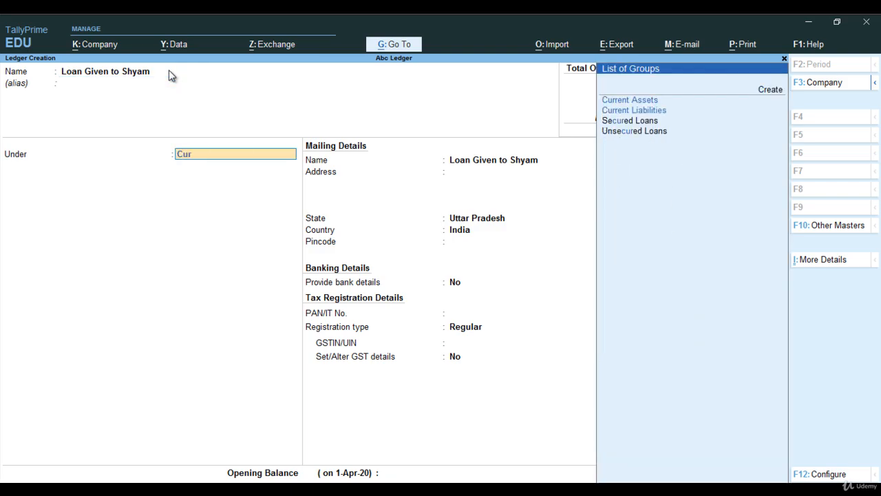
text(r)
key(Return)
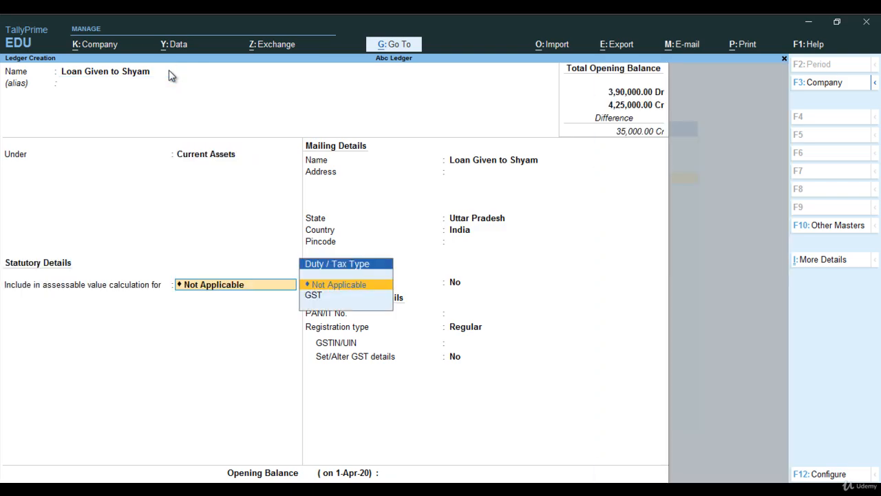
key(Return)
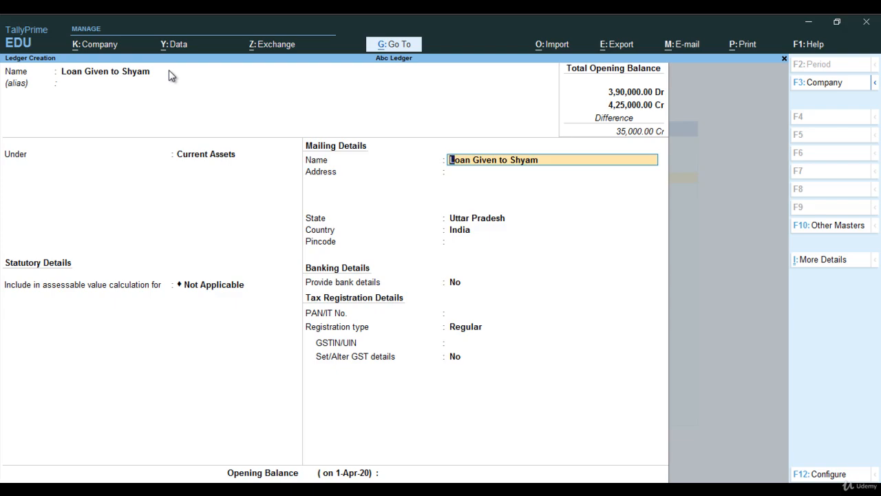
Skip the mailing, bank and tax registration details of Loan Given to Shyam.
key(Return)
key(Return)
key(Return)
key(Return)
key(Return)
key(Return)
key(Return)
key(Return)
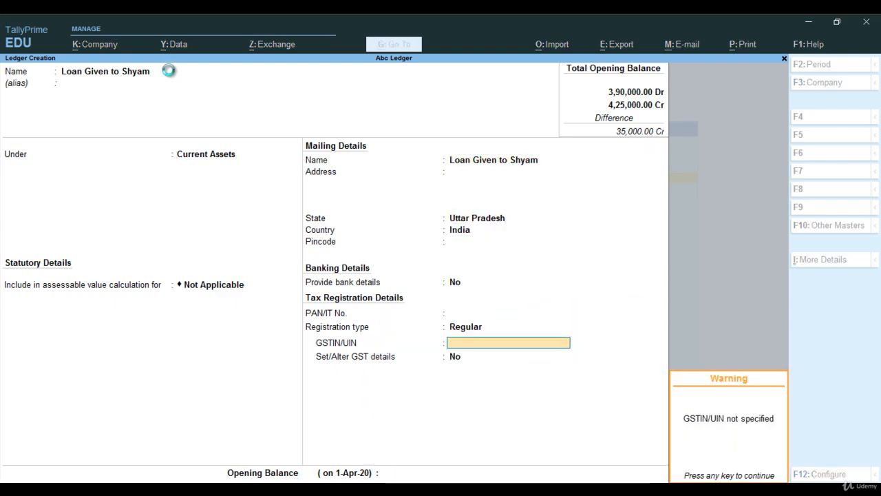
key(Return)
key(Return)
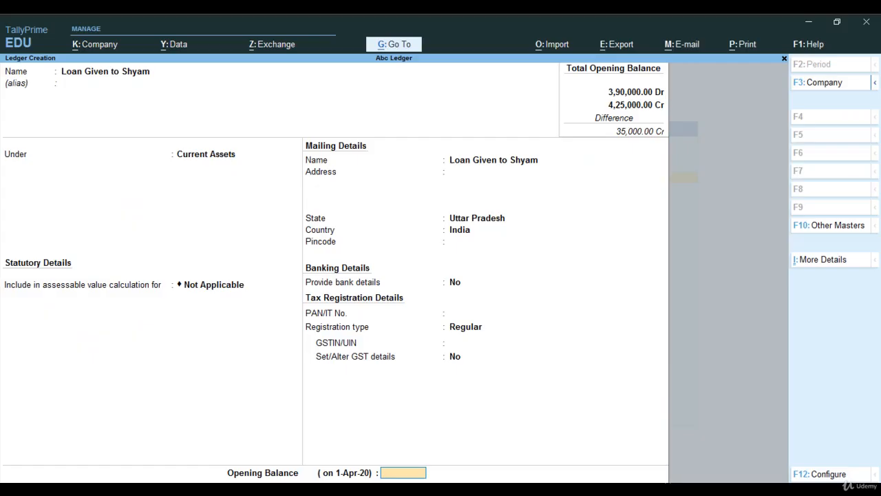
Give Loan Given to Shyam an opening balance of 2,10,000 Dr, accept the ledger, and leave ledger creation.
text(210000)
key(Return)
key(Return)
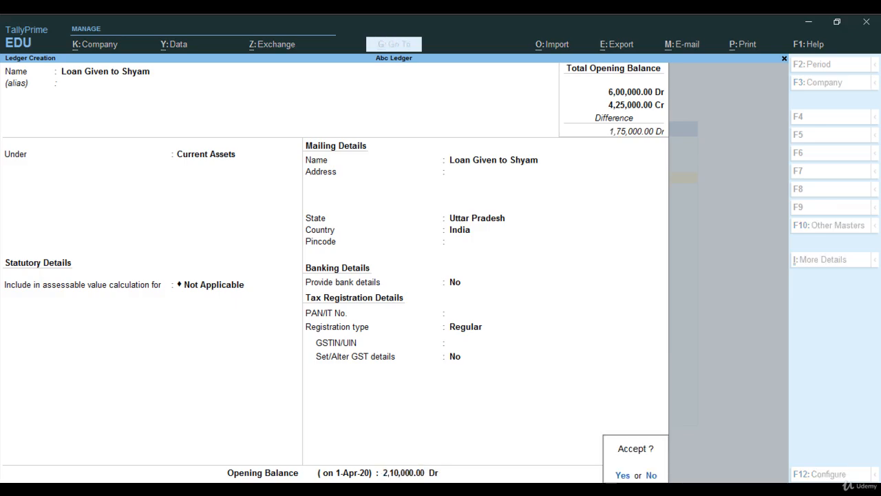
key(Return)
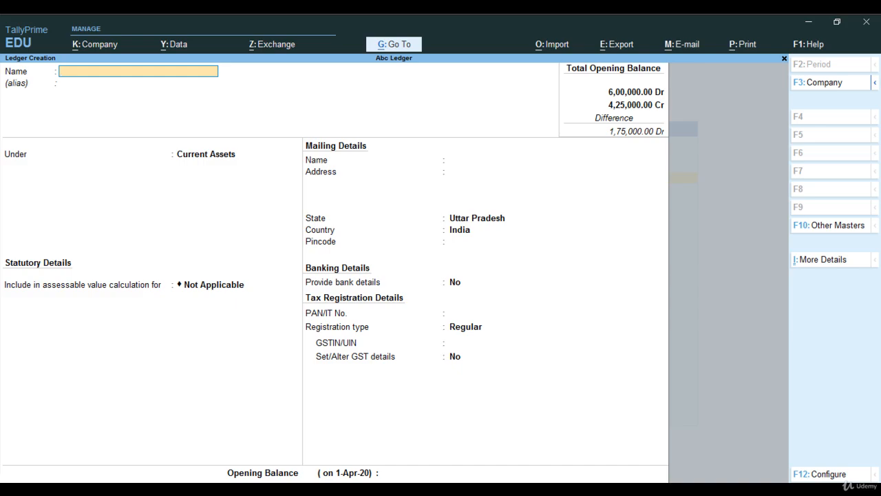
key(Escape)
key(y)
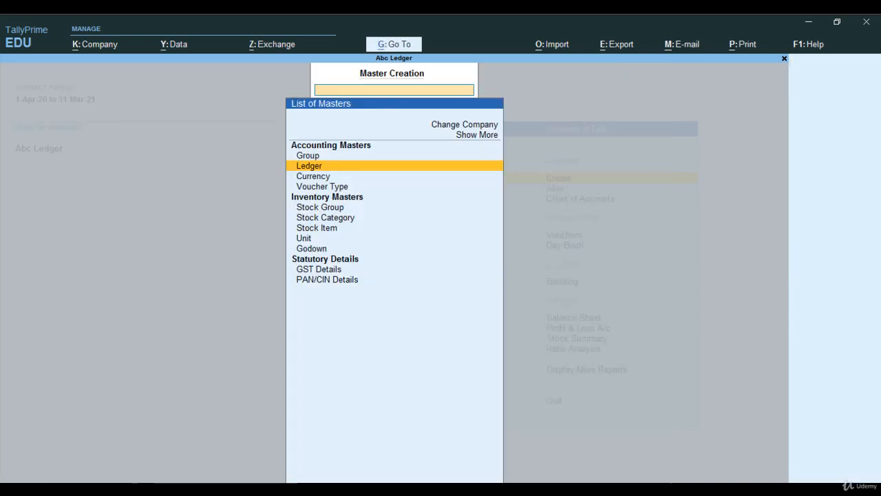
key(Escape)
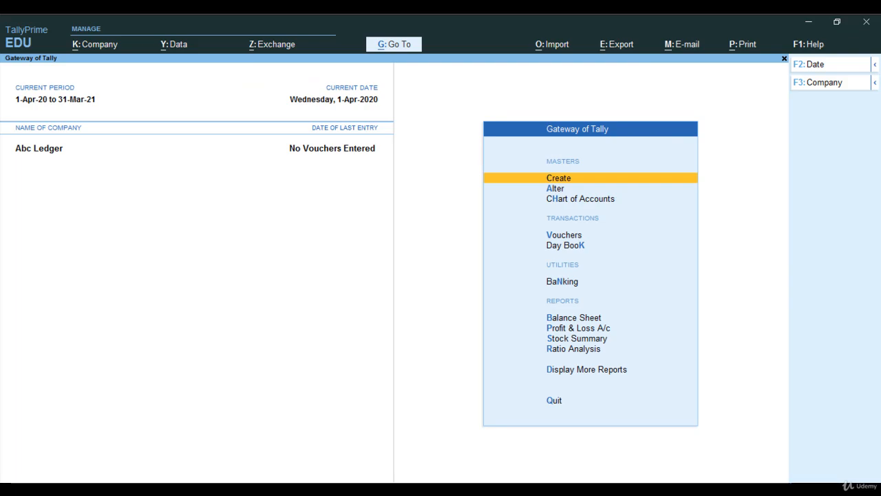
Open the Balance Sheet and expand it to show the individual ledger details.
key(Down)
key(Down)
key(Down)
key(Down)
key(Down)
key(Down)
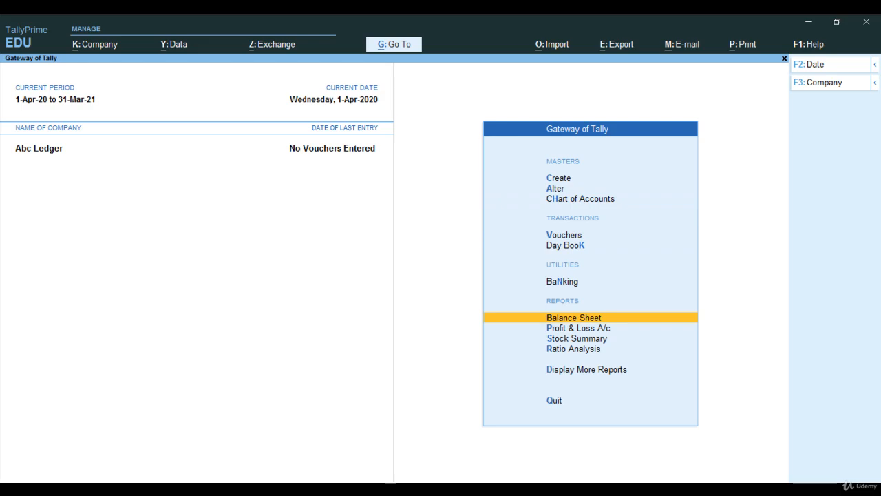
key(Return)
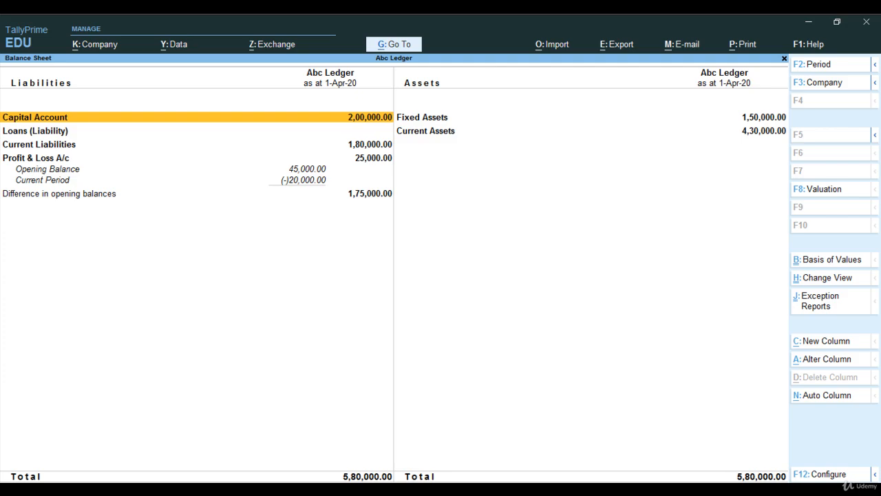
key(alt+F1)
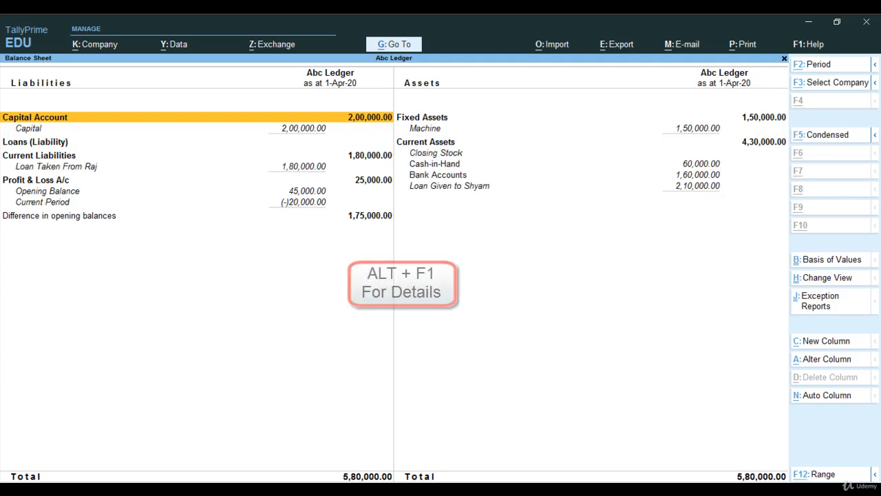